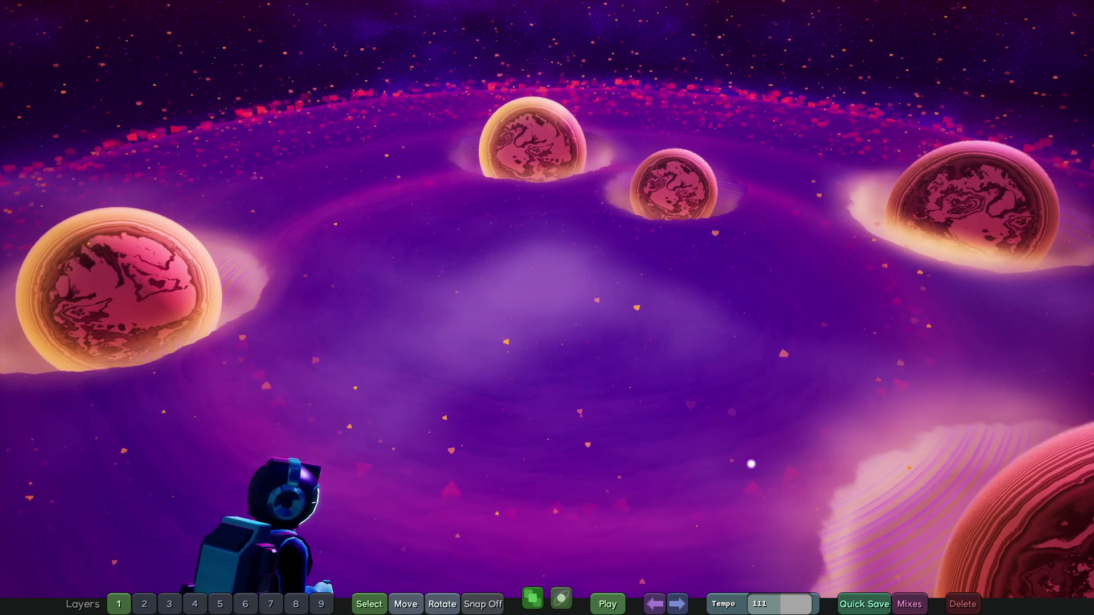
Hide the edit interface and fly around the planets to inspect the empty scene.
left_click(539, 598)
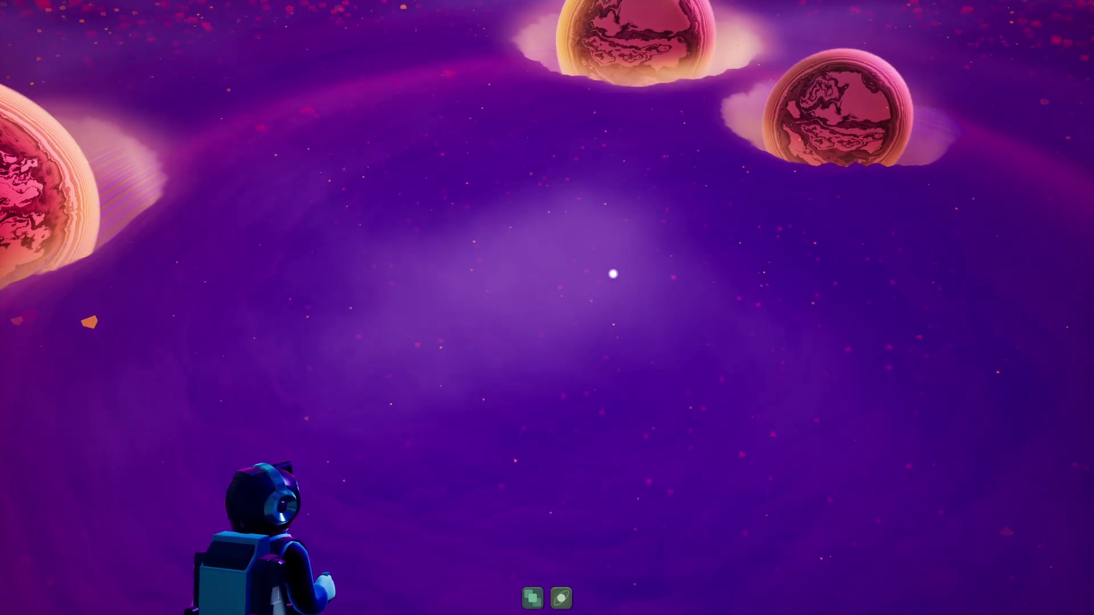
key("w")
key("d")
key("a")
key("s")
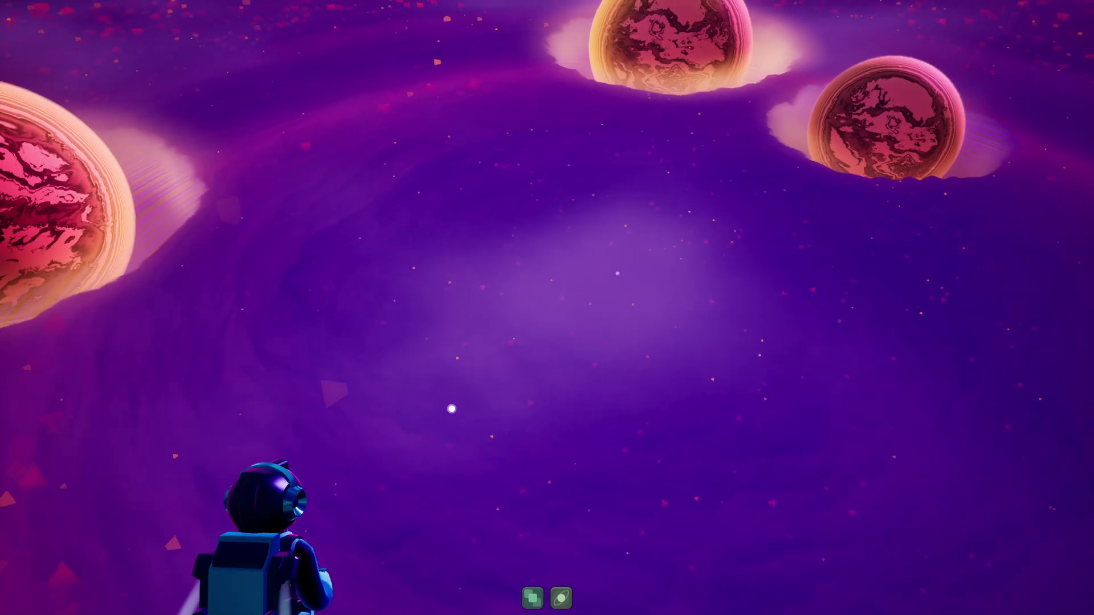
key("w")
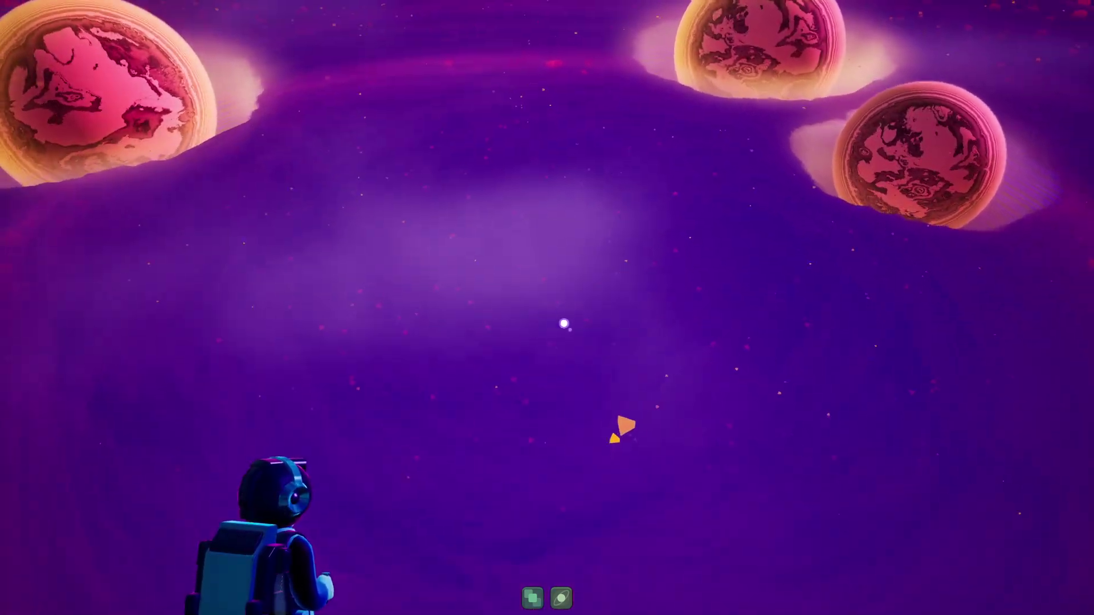
Review the camera settings in the gameplay options and return to the scene.
key("Escape")
left_click(479, 303)
left_click(527, 326)
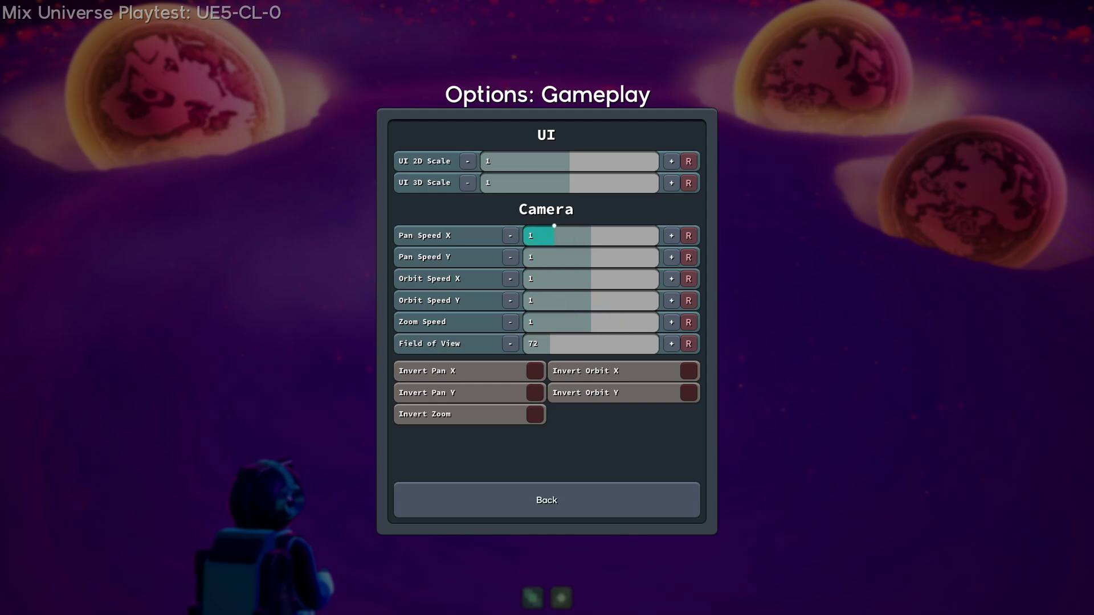
left_click(519, 492)
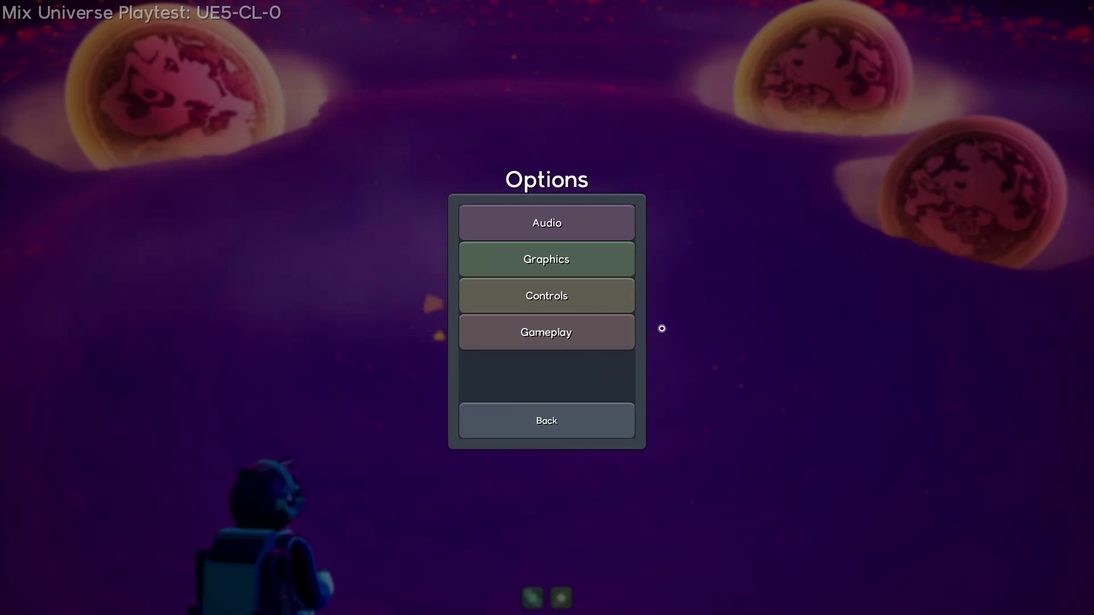
key("Escape")
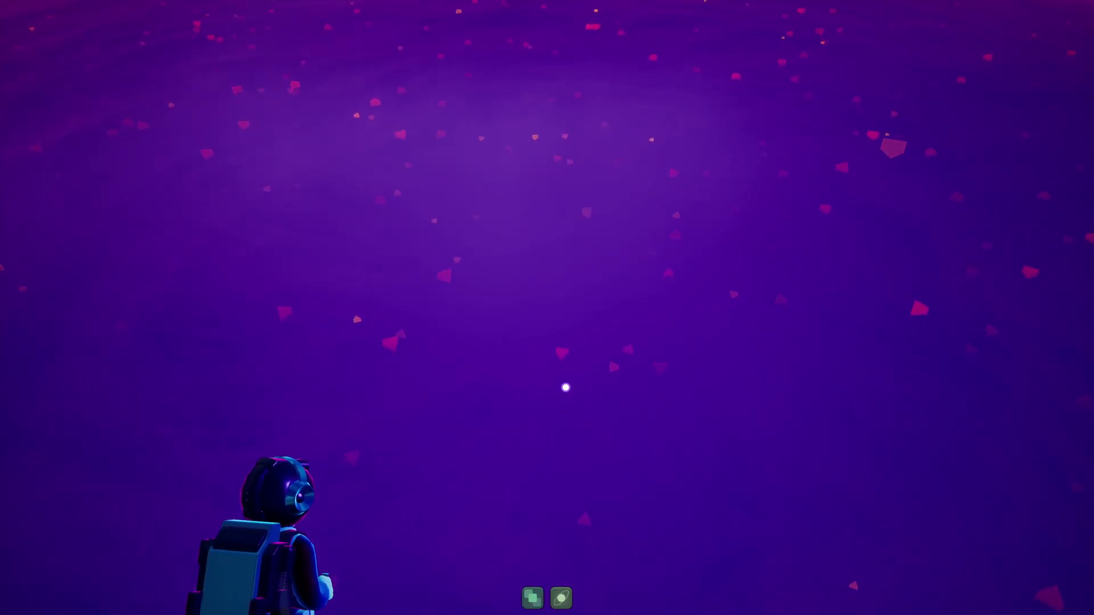
Browse the available node types and place the orange circular node with four outer segments in the empty area.
key("Tab")
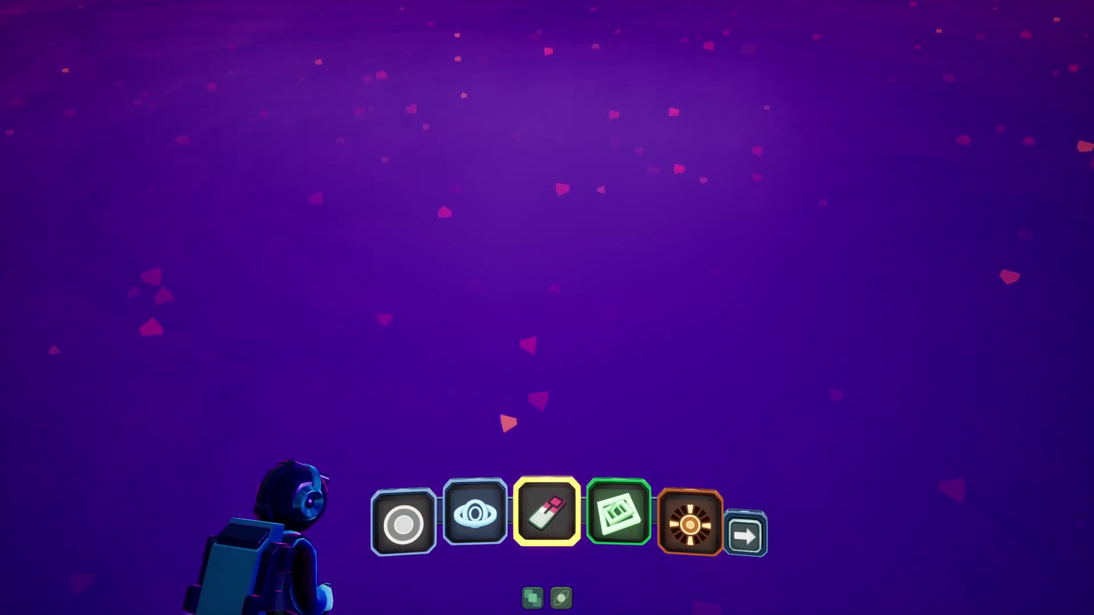
scroll(552, 504, "down", 2)
scroll(553, 504, "up", 2)
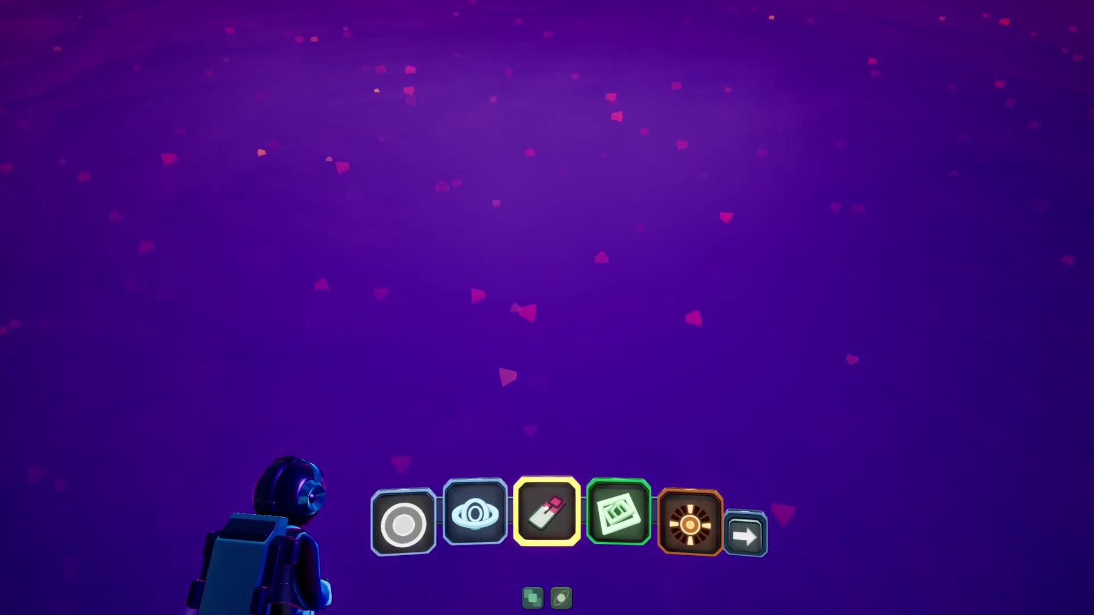
scroll(552, 505, "down", 2)
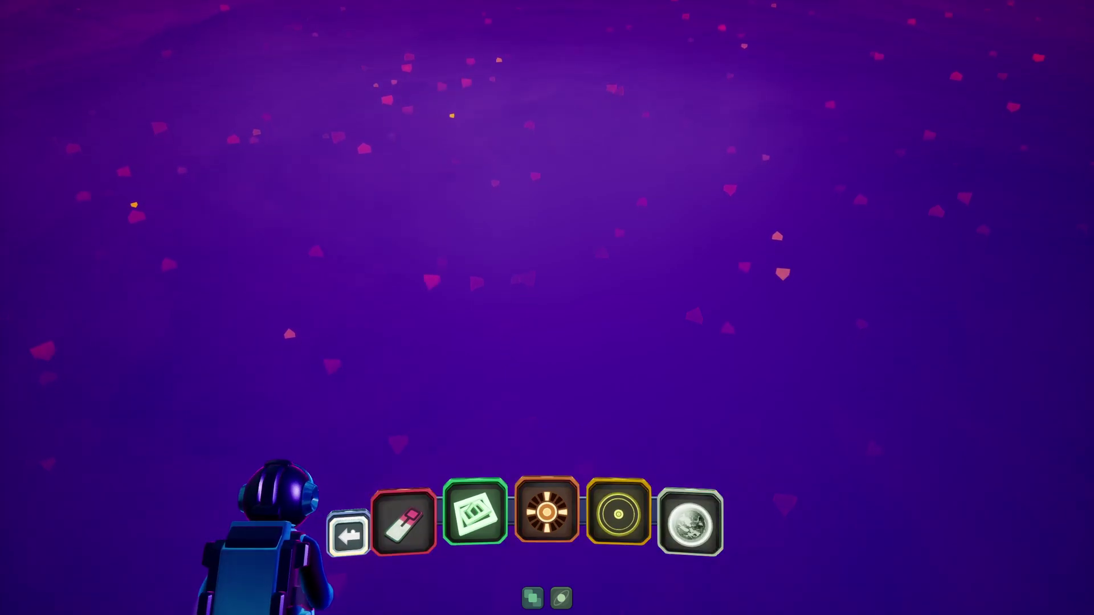
scroll(552, 504, "up", 2)
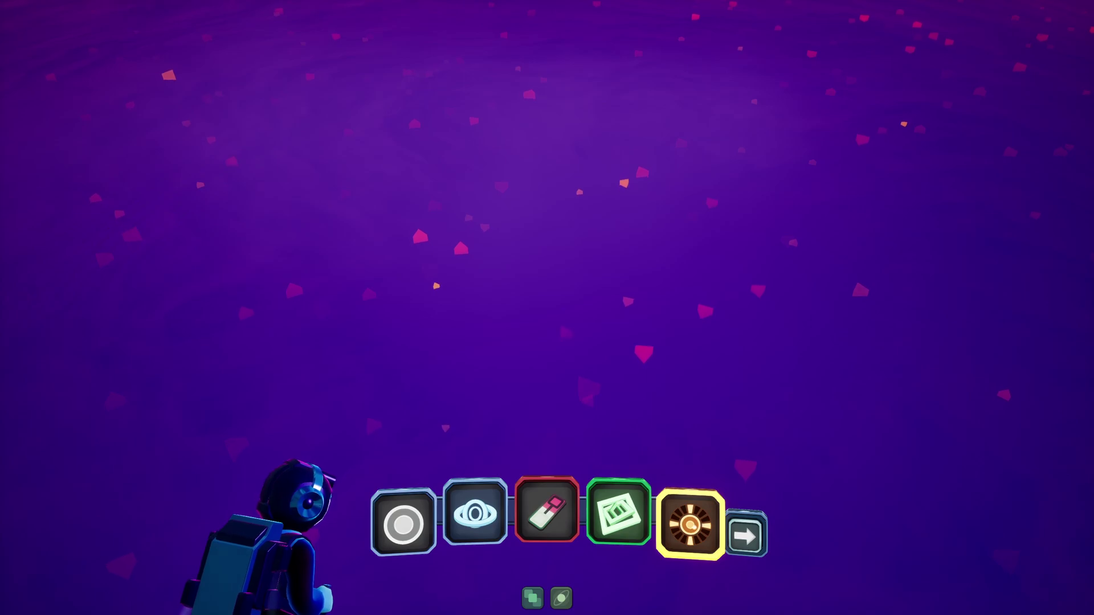
left_click(690, 525)
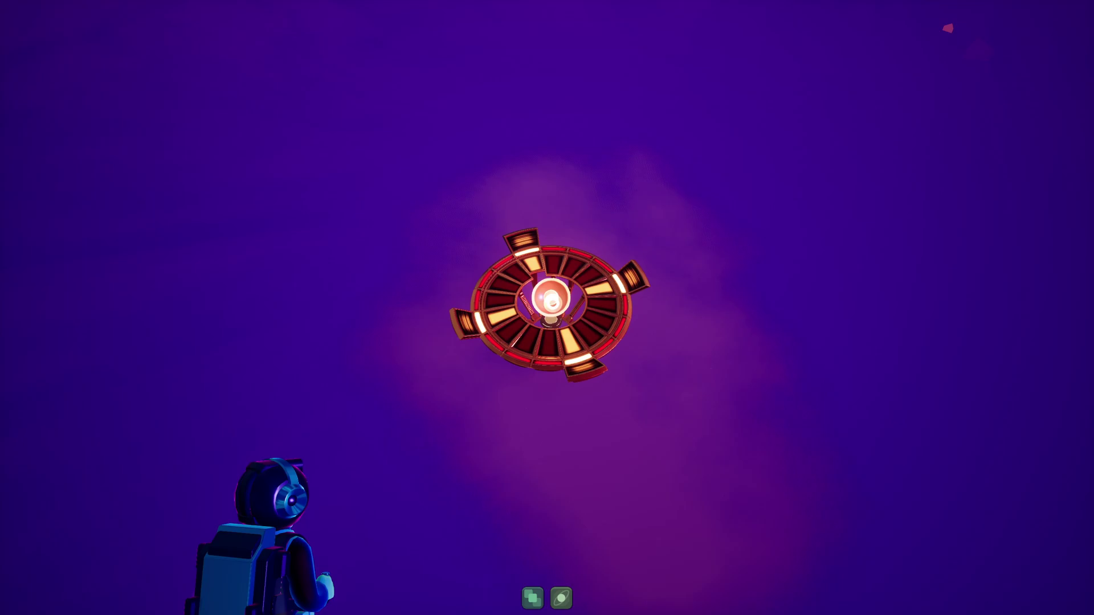
Add four more orange circular nodes spread around the first one to form a loose cluster of five.
key("2")
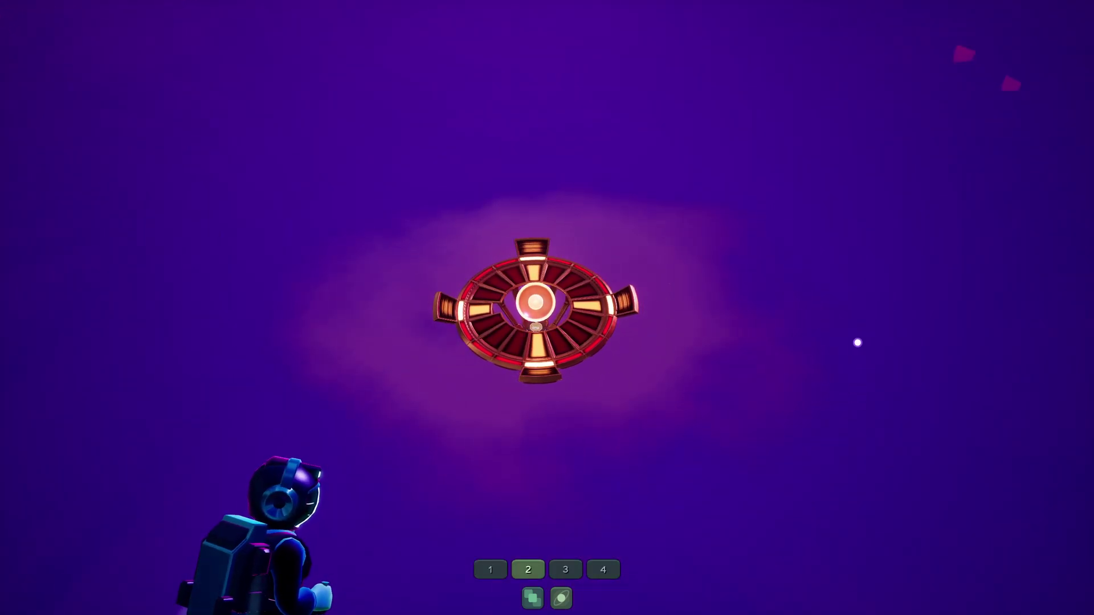
left_click(857, 343)
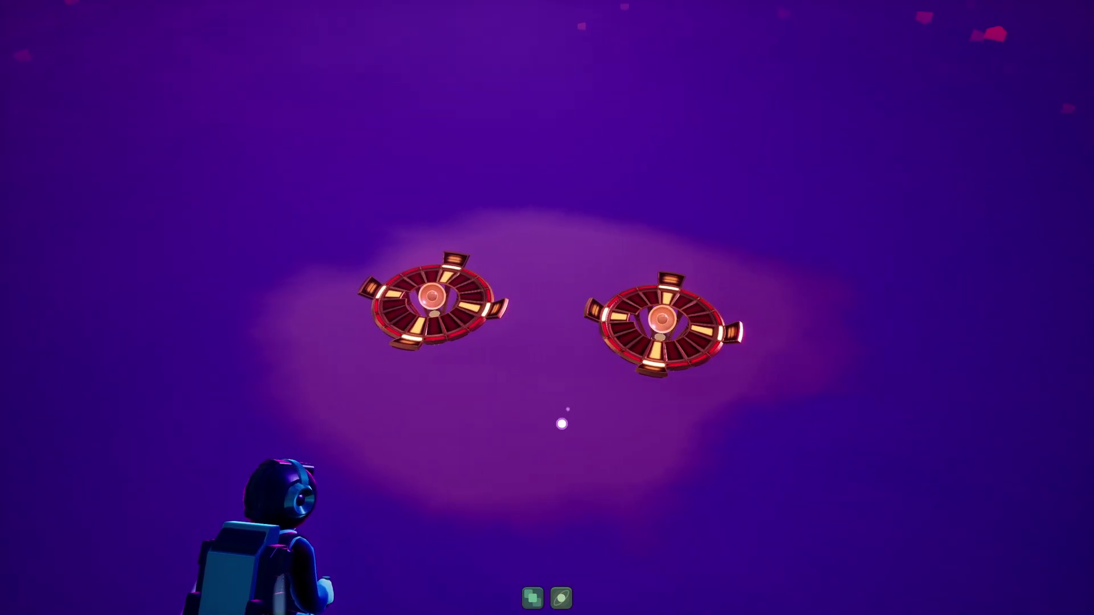
left_click_drag(647, 323, 743, 176)
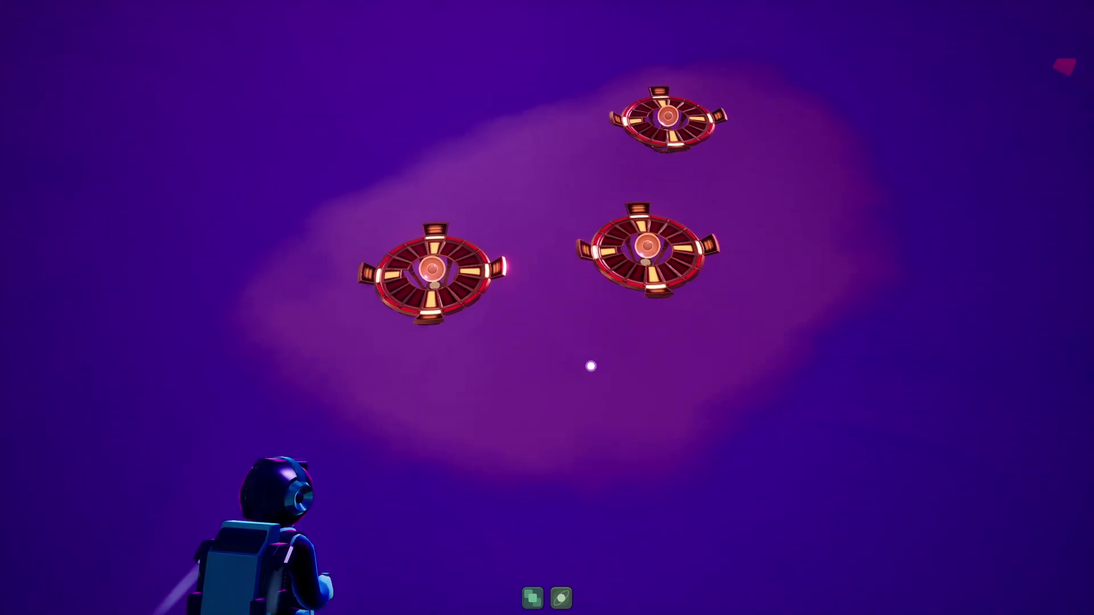
left_click_drag(431, 269, 832, 337)
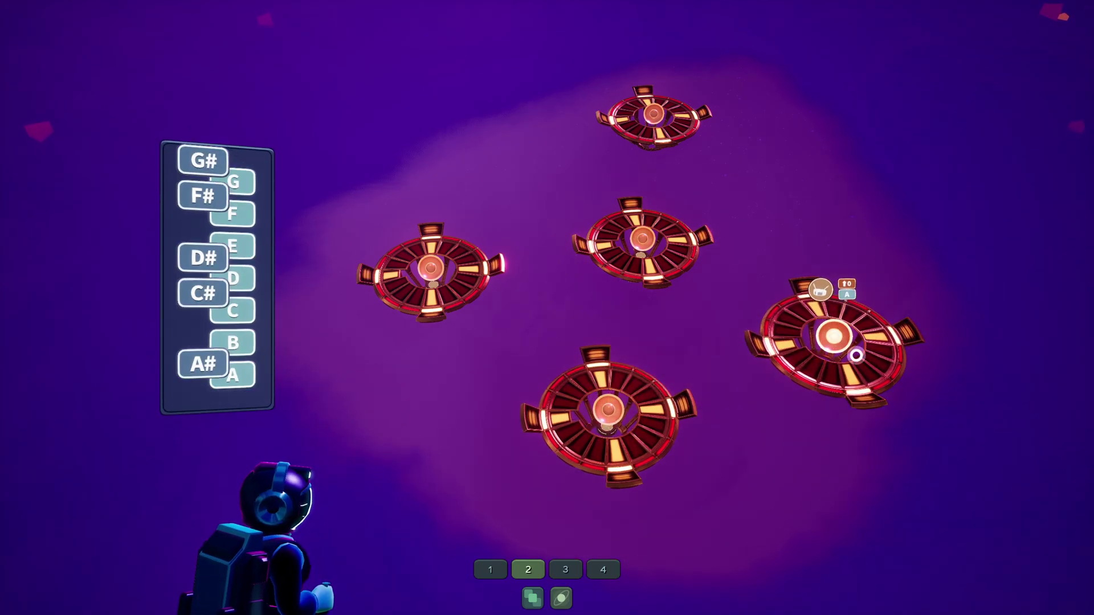
left_click_drag(667, 464, 841, 428)
left_click_drag(398, 399, 654, 442)
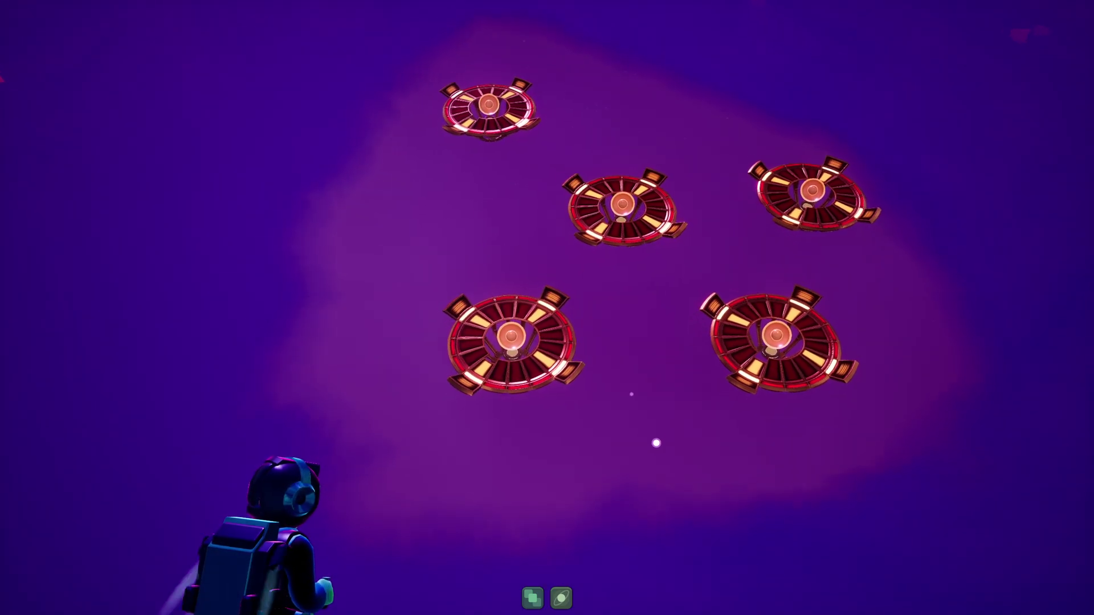
Select two of the nodes together and clear the selection.
key("2")
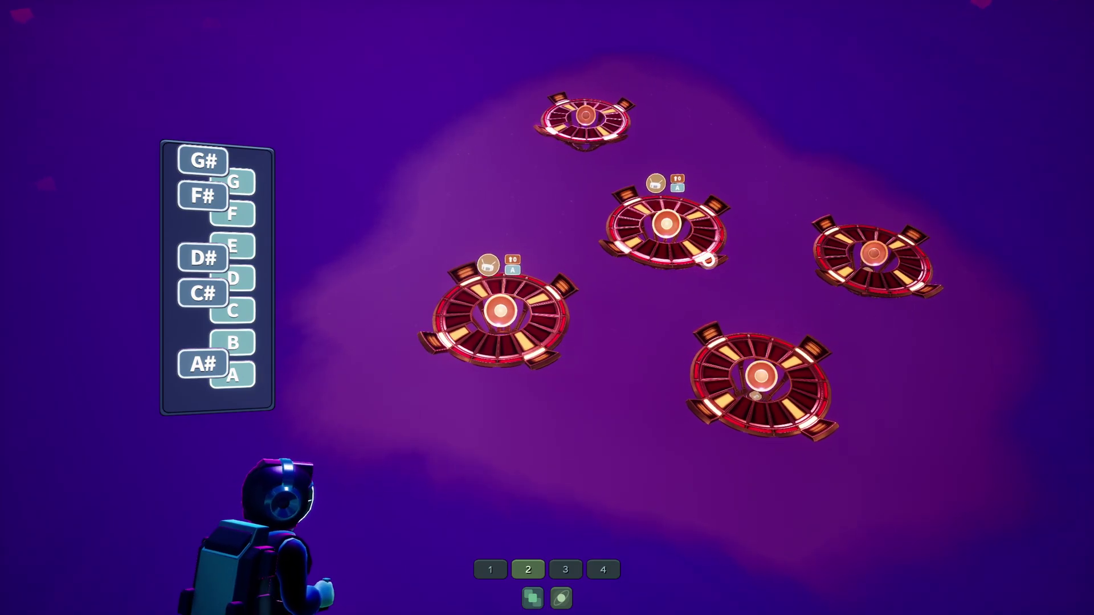
key("Escape")
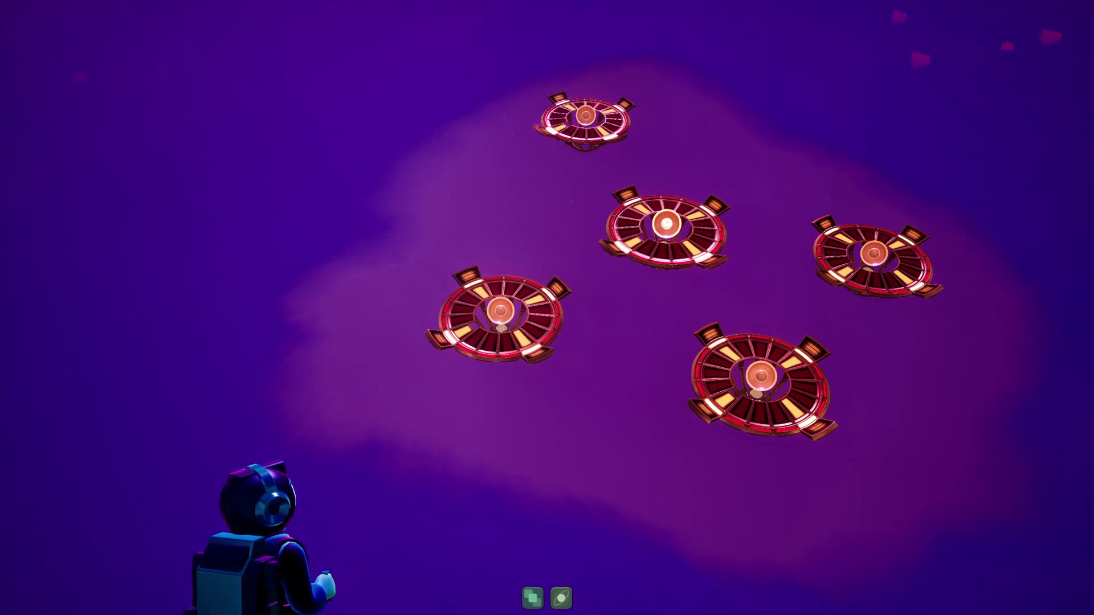
key("2")
key("Escape")
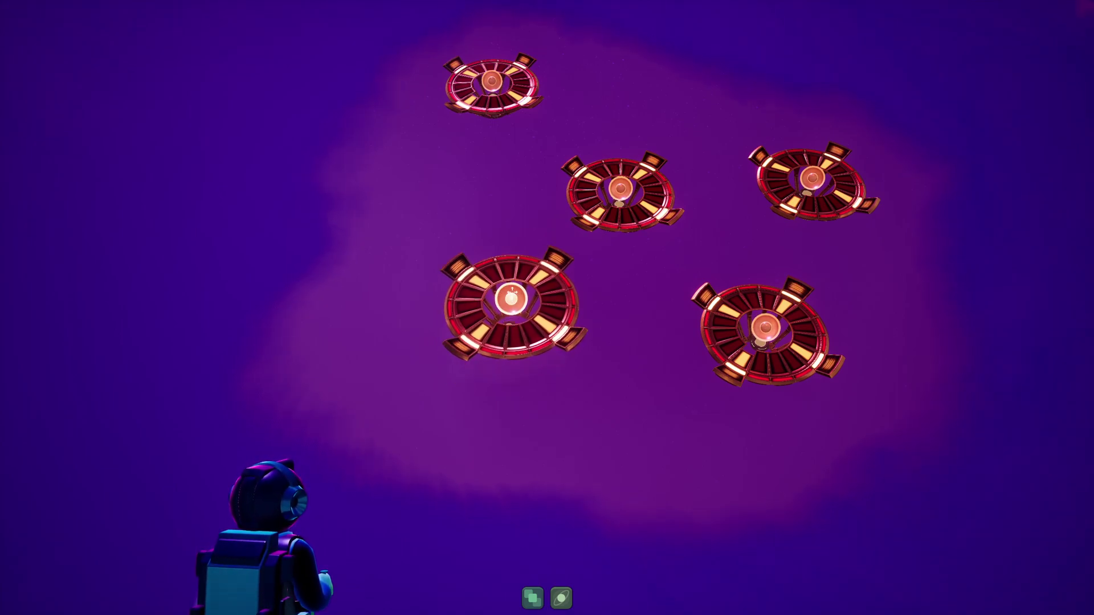
Reposition the left front node of the cluster and show the edit interface.
left_click_drag(511, 298, 451, 270)
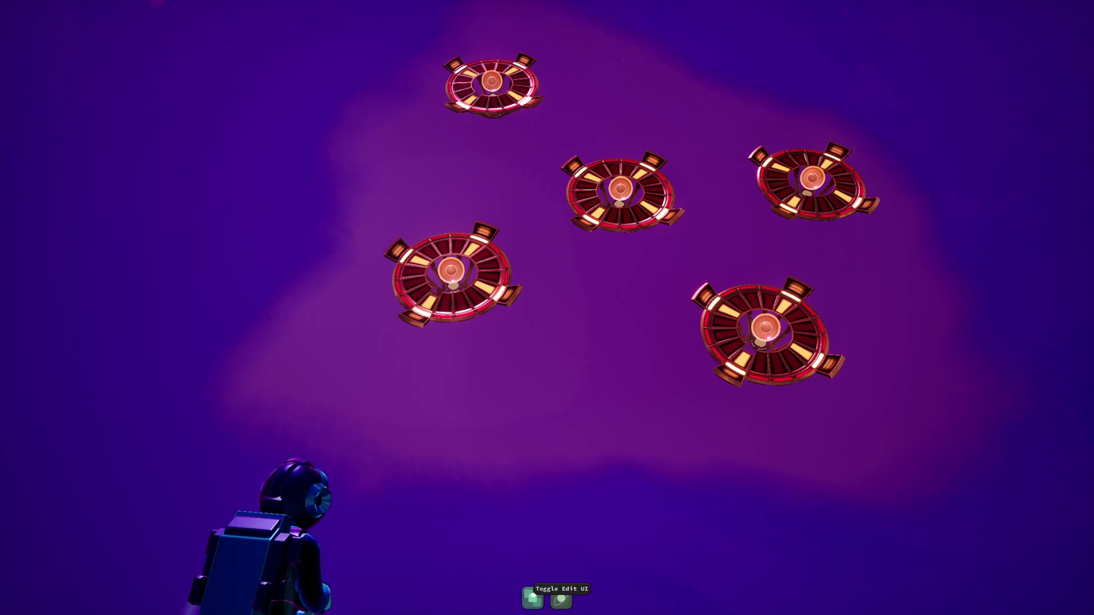
left_click(534, 598)
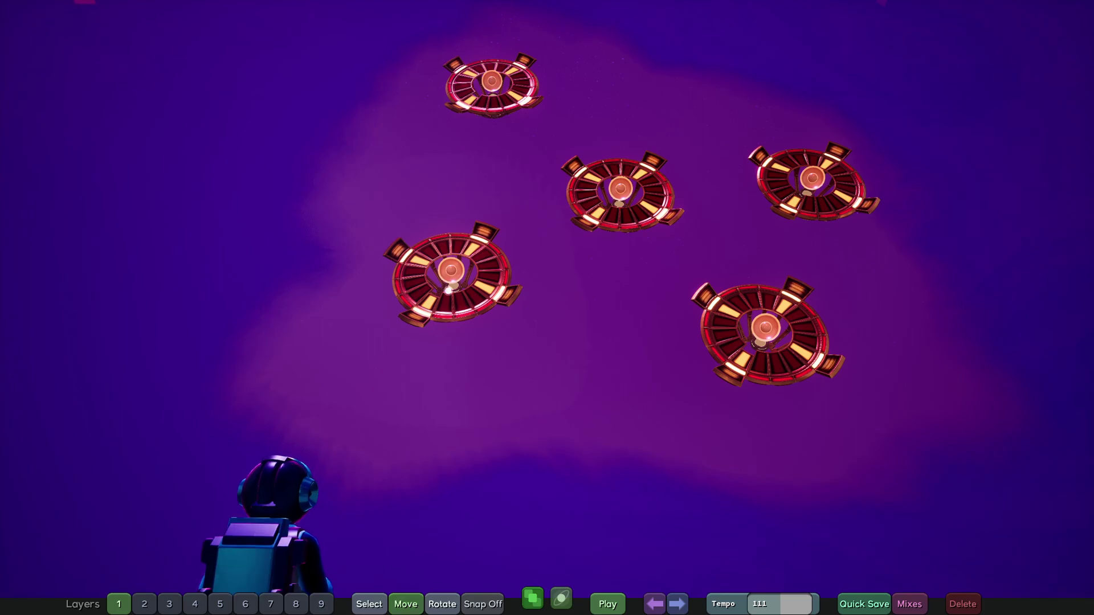
left_click_drag(420, 254, 445, 442)
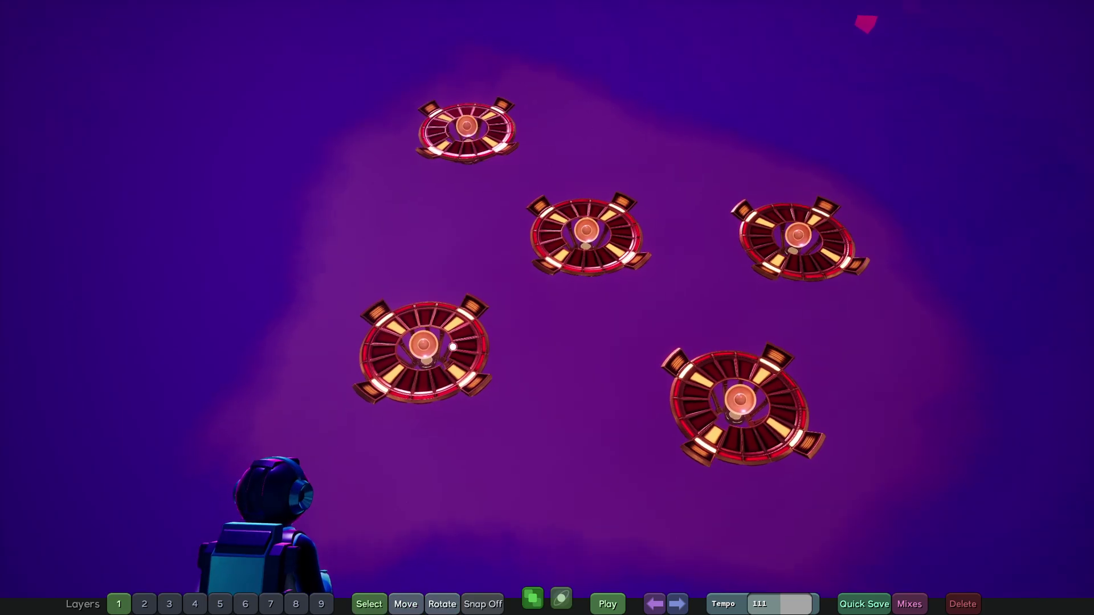
Select the left front, centre and right front nodes together as one group.
key("w")
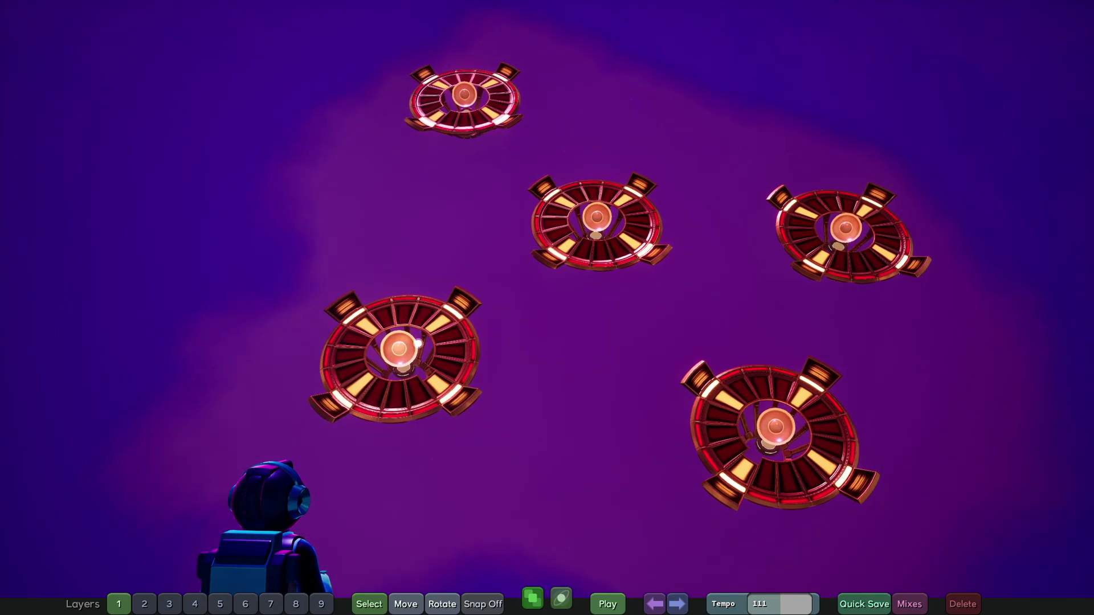
left_click(394, 351)
left_click(590, 209)
left_click(785, 434)
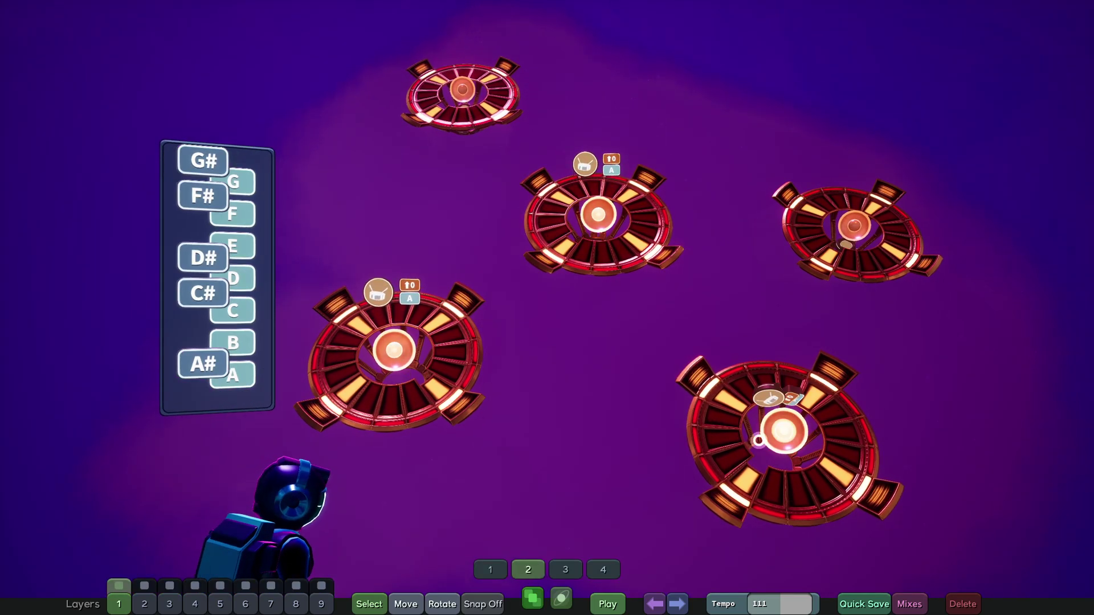
key("s")
right_click_drag(523, 386, 541, 403)
key("w")
key("2")
Pick up the three selected nodes, rotate them back and forth as a group, and set them down.
left_click_drag(471, 336, 406, 353)
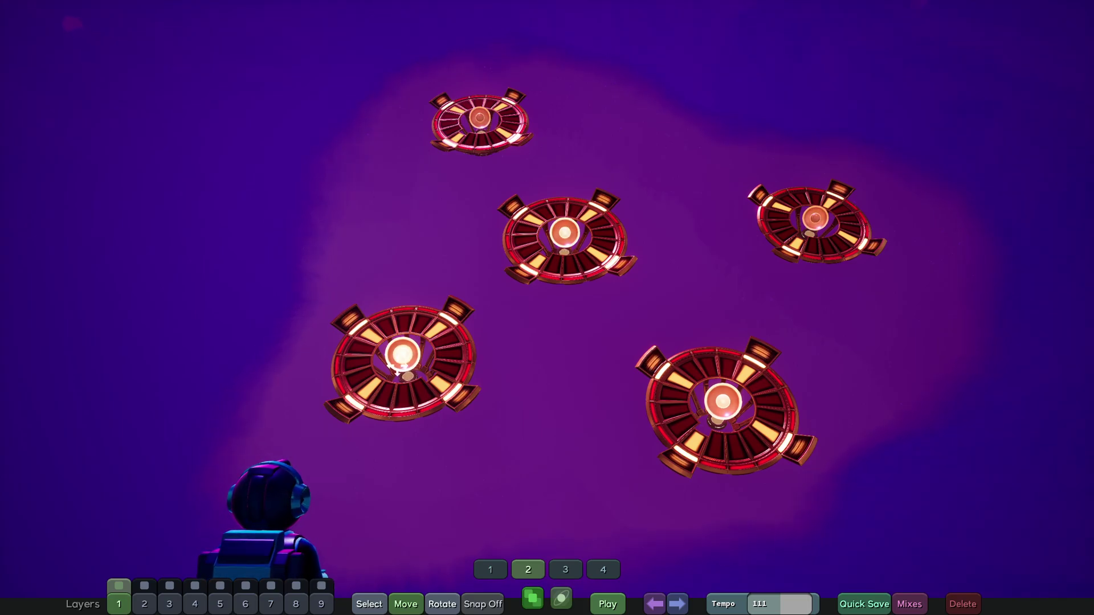
scroll(569, 230, "up", 5)
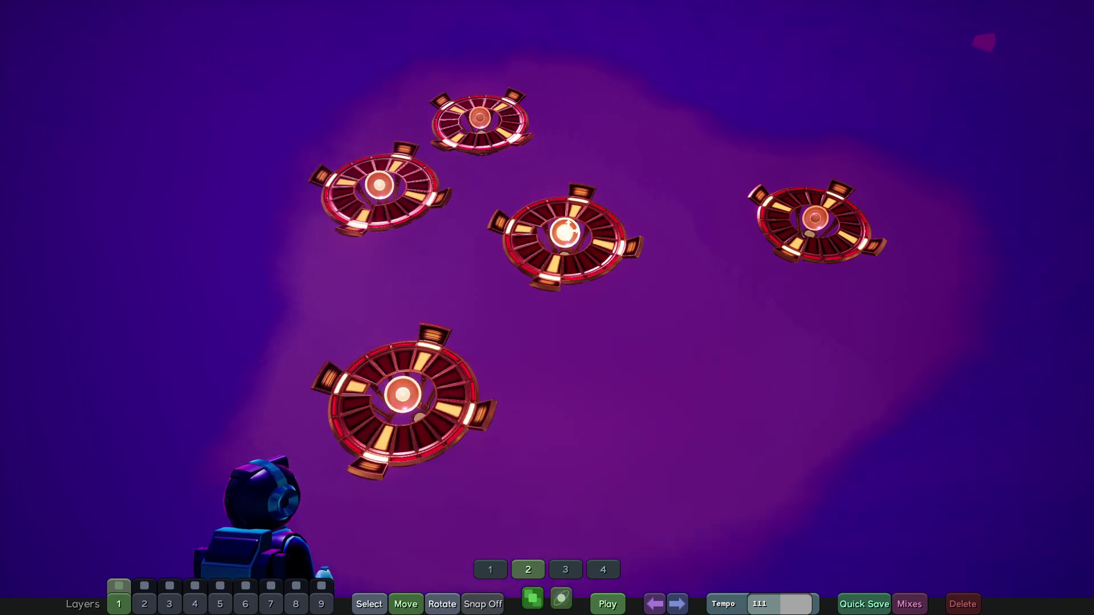
scroll(567, 233, "down", 18)
scroll(568, 235, "down", 13)
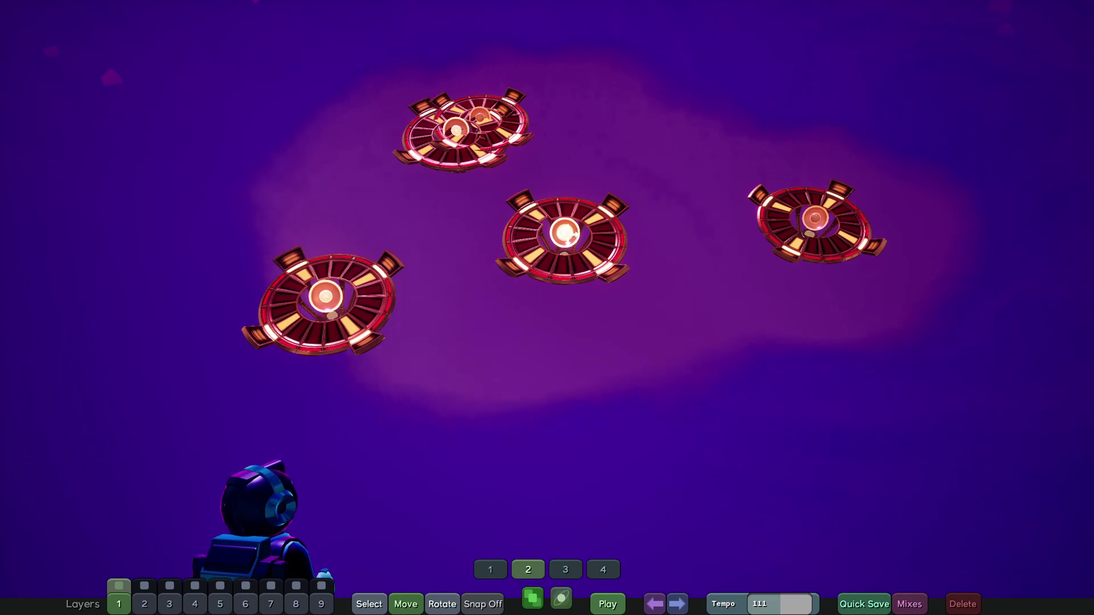
scroll(569, 235, "up", 5)
scroll(572, 235, "up", 2)
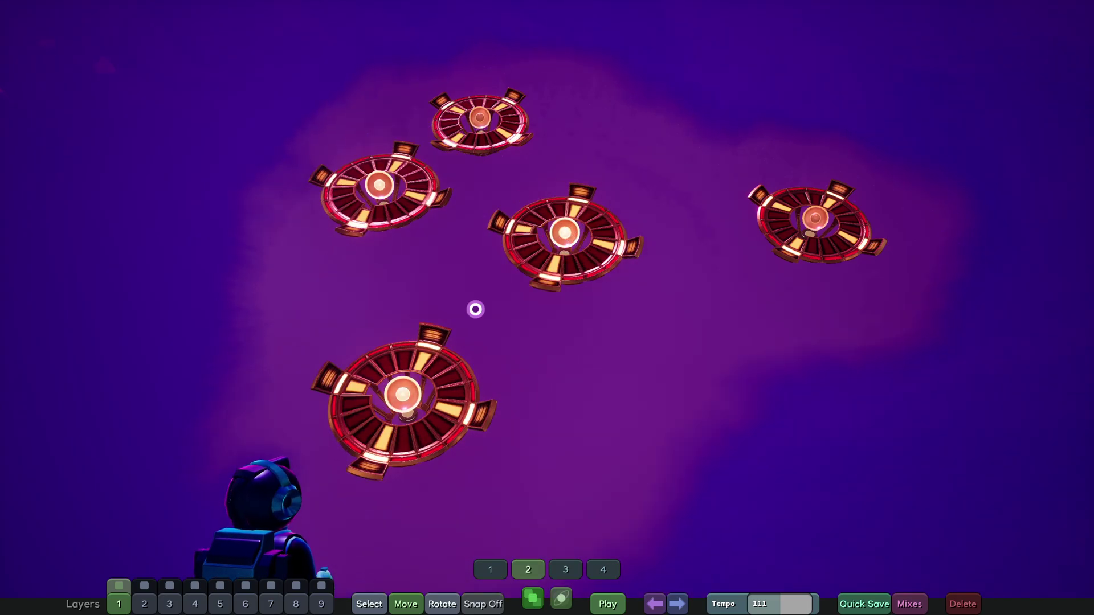
scroll(403, 394, "up", 4)
scroll(403, 393, "down", 13)
scroll(403, 394, "down", 5)
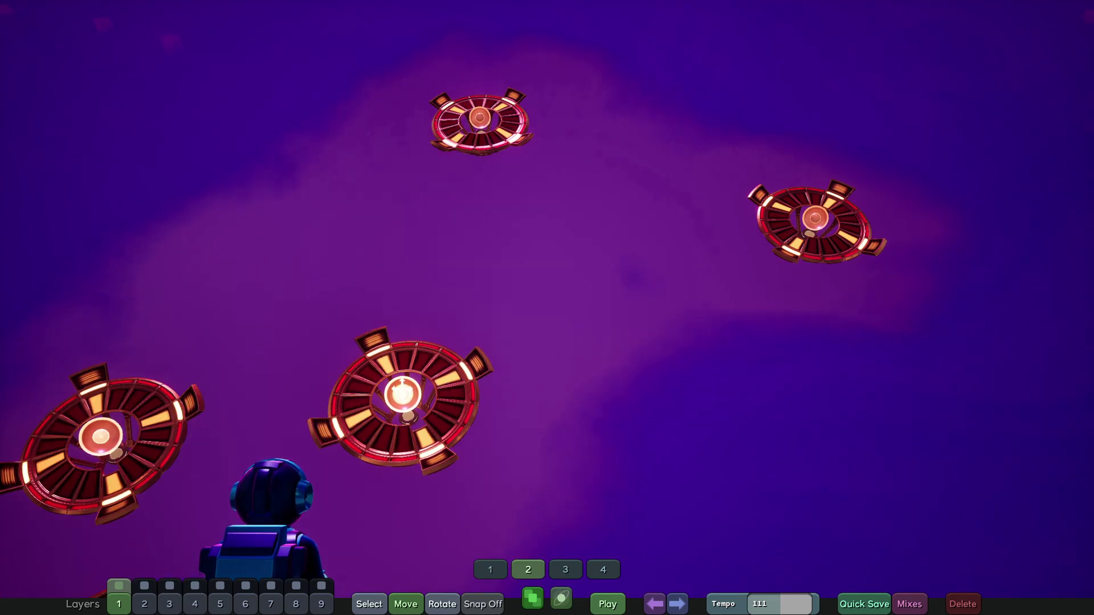
scroll(402, 393, "up", 12)
left_click(403, 393)
Move the left front node outward from the cluster and link it through the centre node to the right front node.
key("d")
key("s")
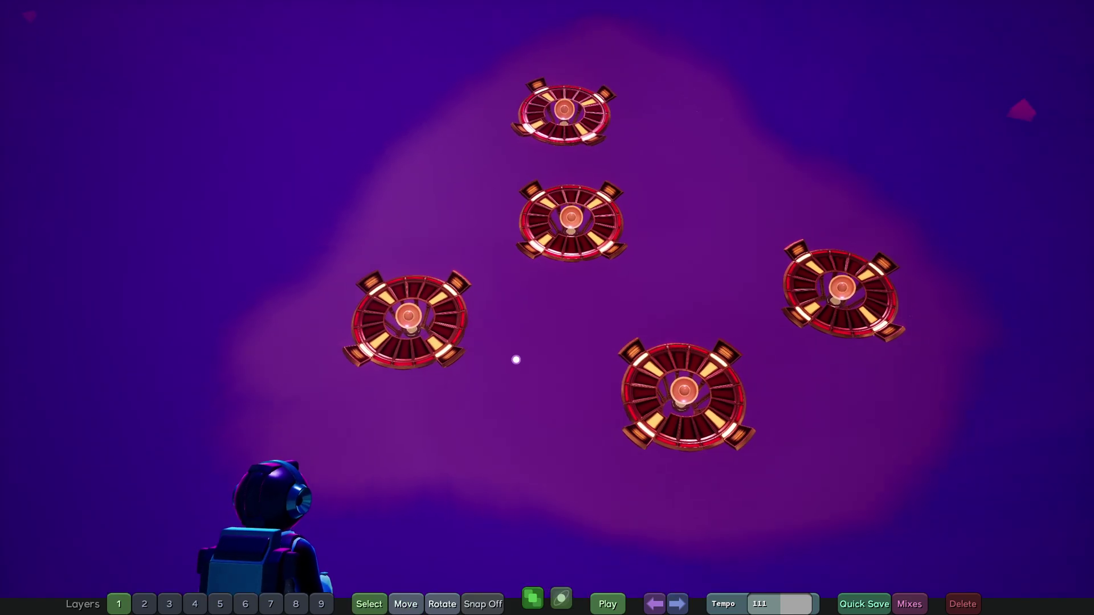
key("a")
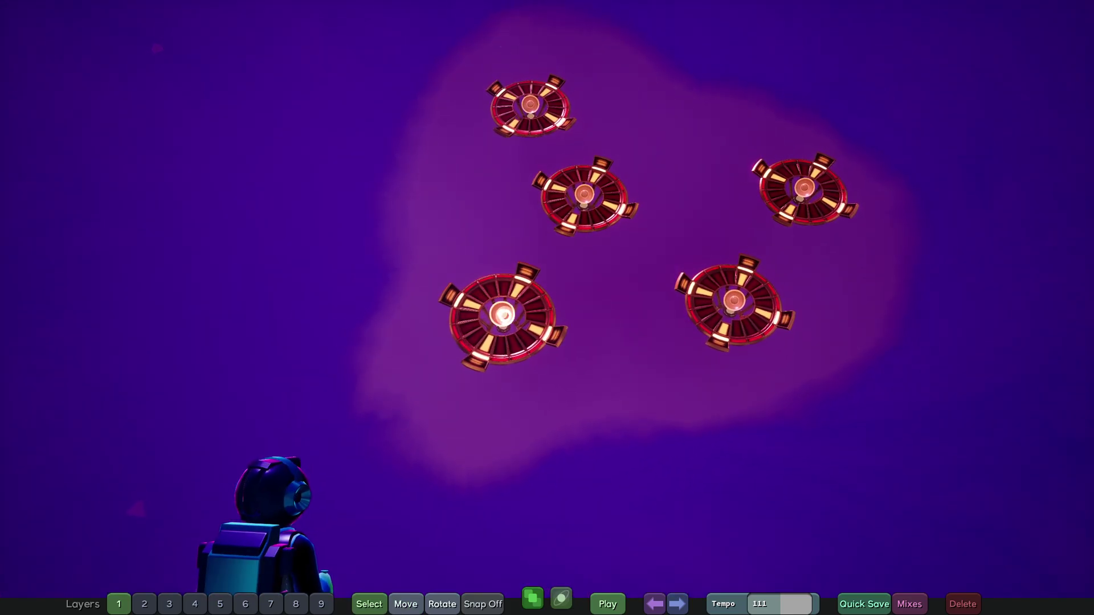
key("d")
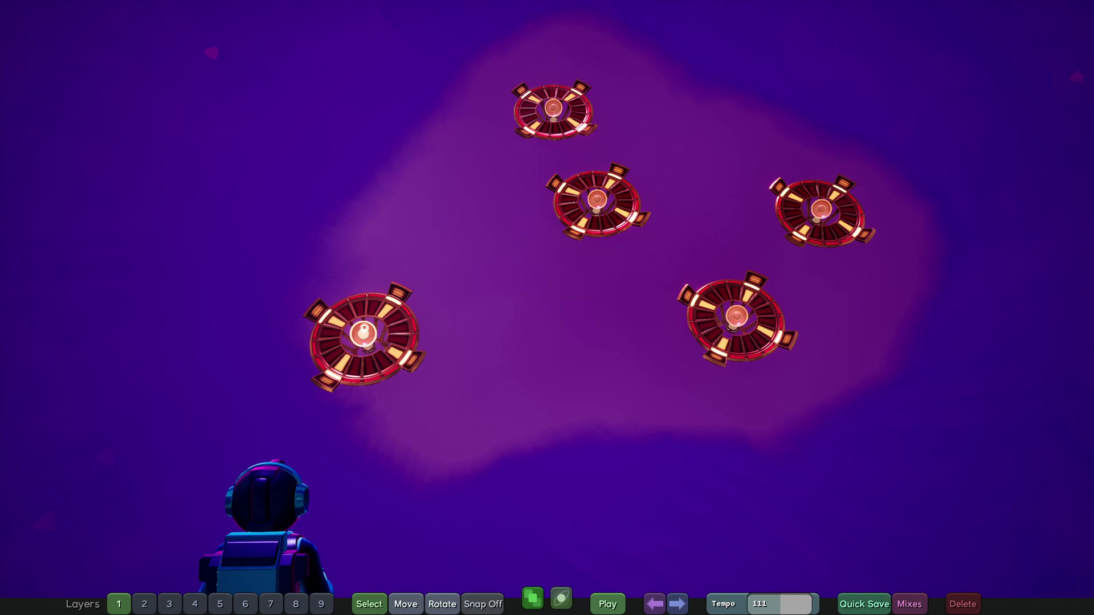
right_click_drag(605, 197, 737, 316)
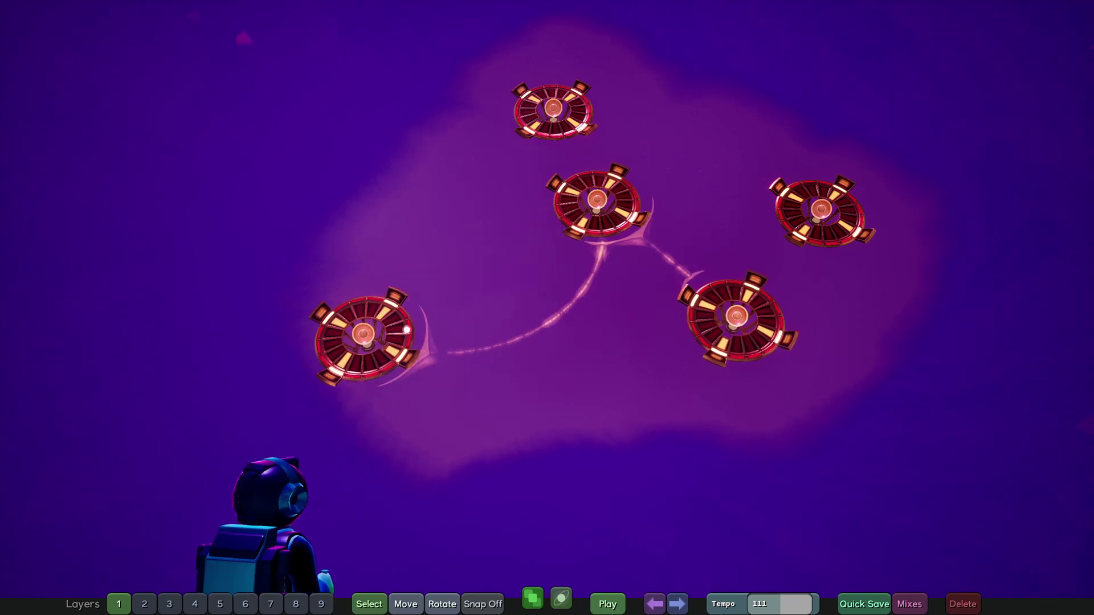
Move the linked left node to the back of the cluster and return it toward the front, with snapping on.
left_click_drag(364, 335, 307, 161)
key("s")
key("a")
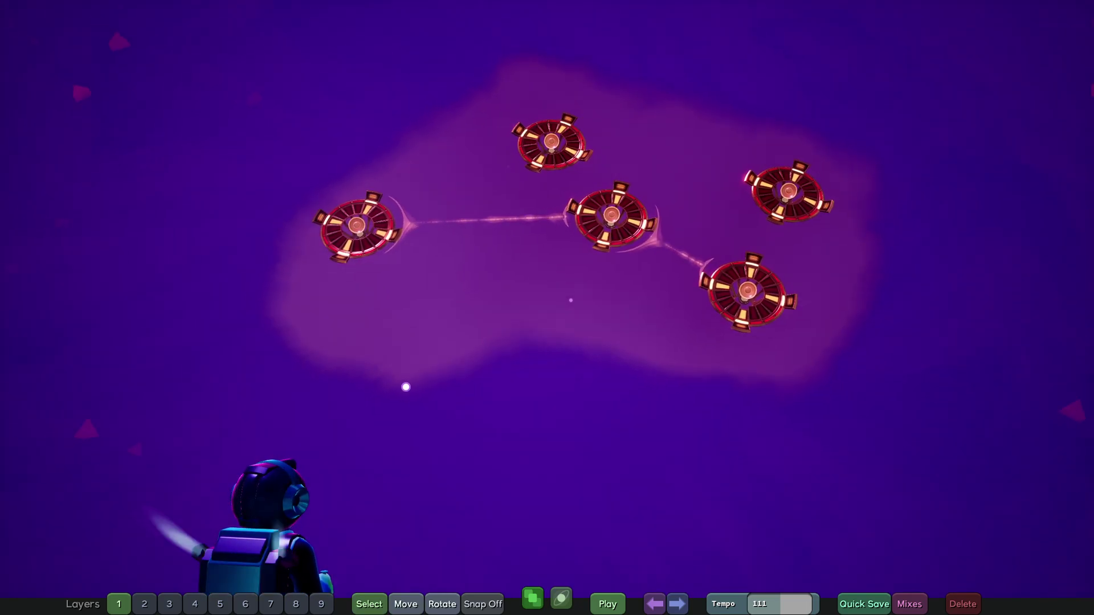
left_click_drag(361, 228, 397, 352)
left_click_drag(386, 245, 369, 290)
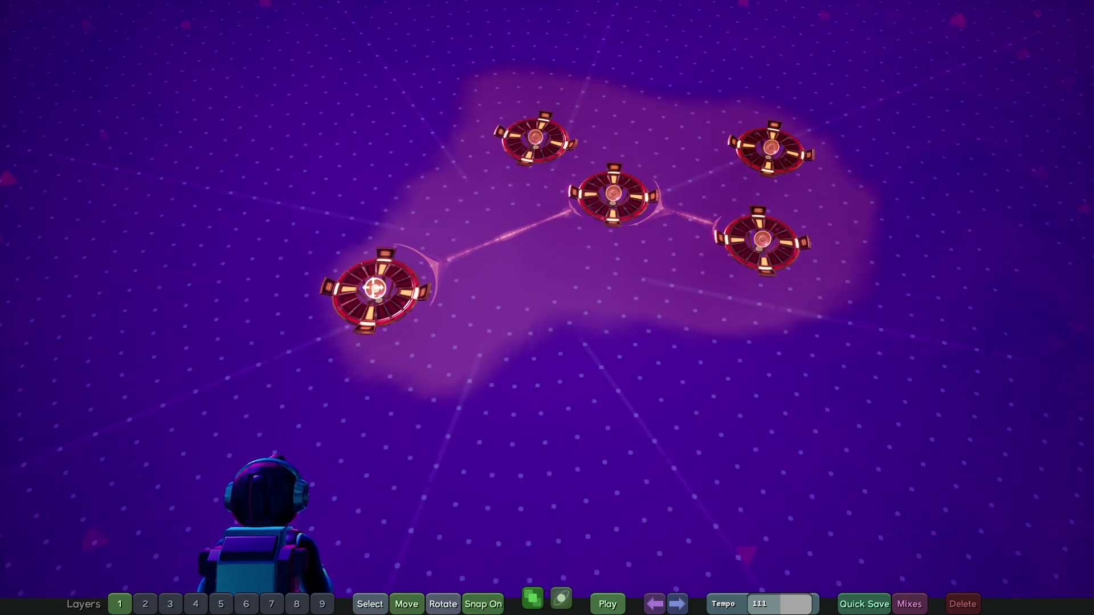
Move the linked left node far out from the cluster and bring it back to the front.
left_click_drag(346, 327, 253, 346)
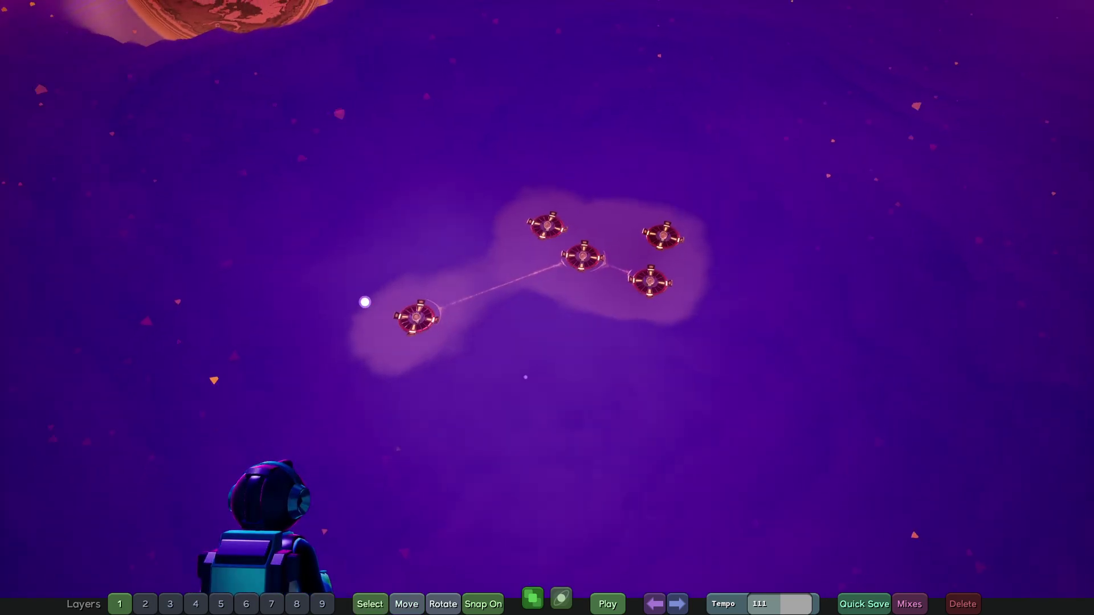
left_click_drag(402, 297, 674, 372)
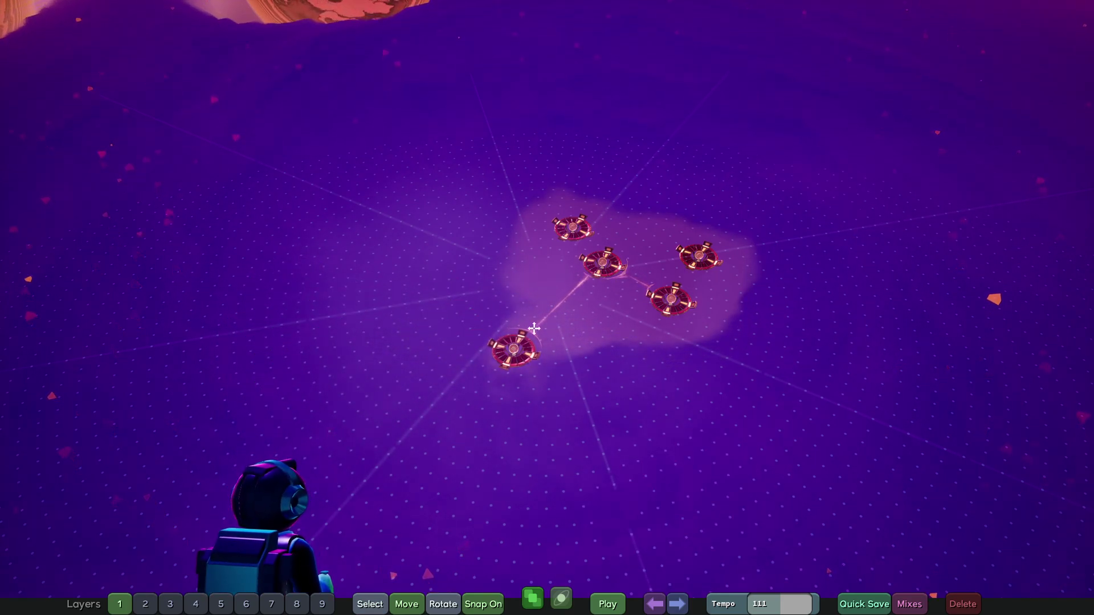
key("w")
left_click_drag(497, 415, 485, 342)
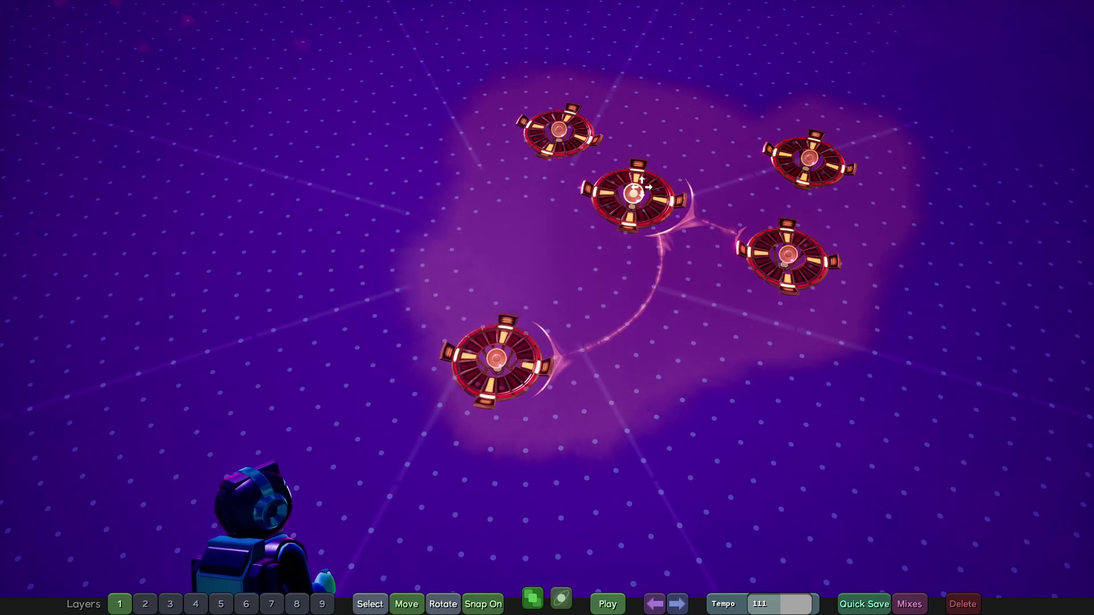
Move the centre node forward so it sits close beside the right front node of the chain.
left_click_drag(653, 287, 653, 228)
left_click_drag(616, 161, 653, 227)
left_click_drag(644, 287, 656, 206)
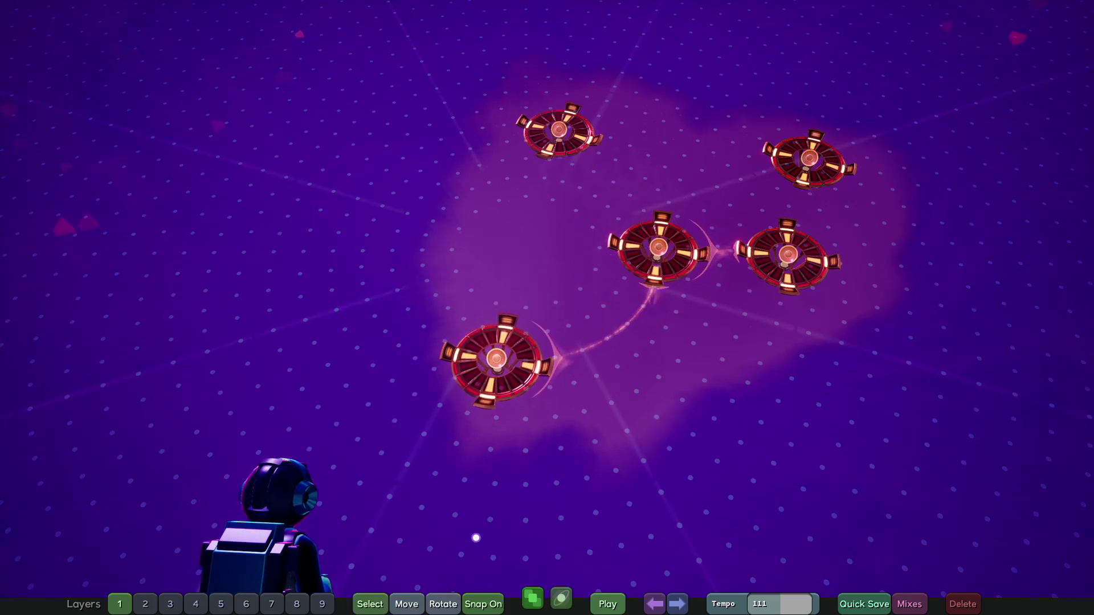
Turn snapping off and freely reposition the linked nodes and the back right node farther outward.
right_click_drag(490, 577, 739, 386)
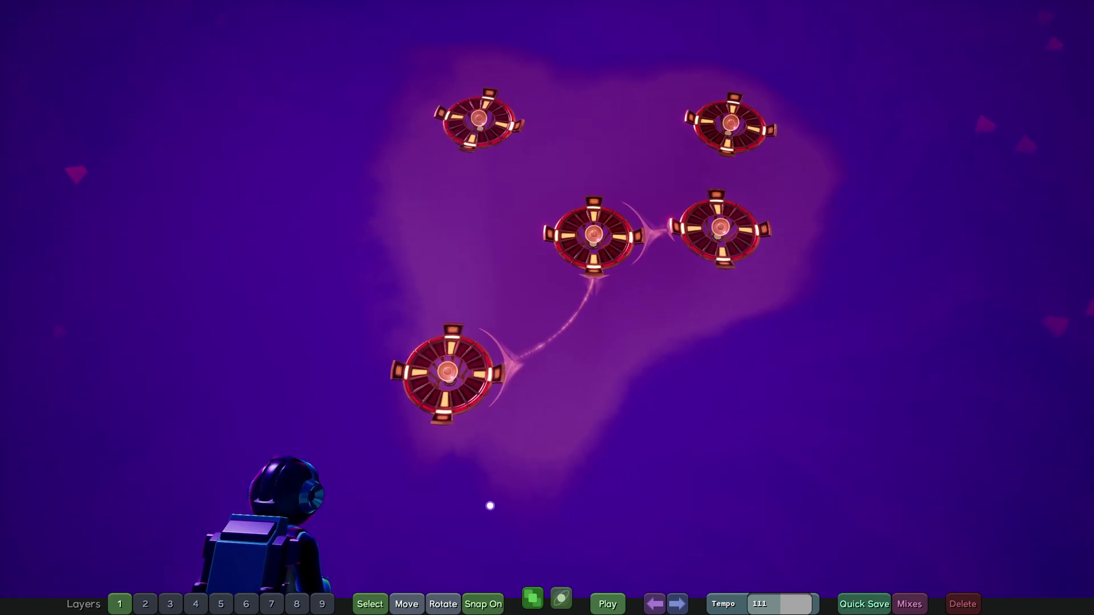
left_click(407, 604)
left_click_drag(450, 373, 665, 404)
left_click(483, 604)
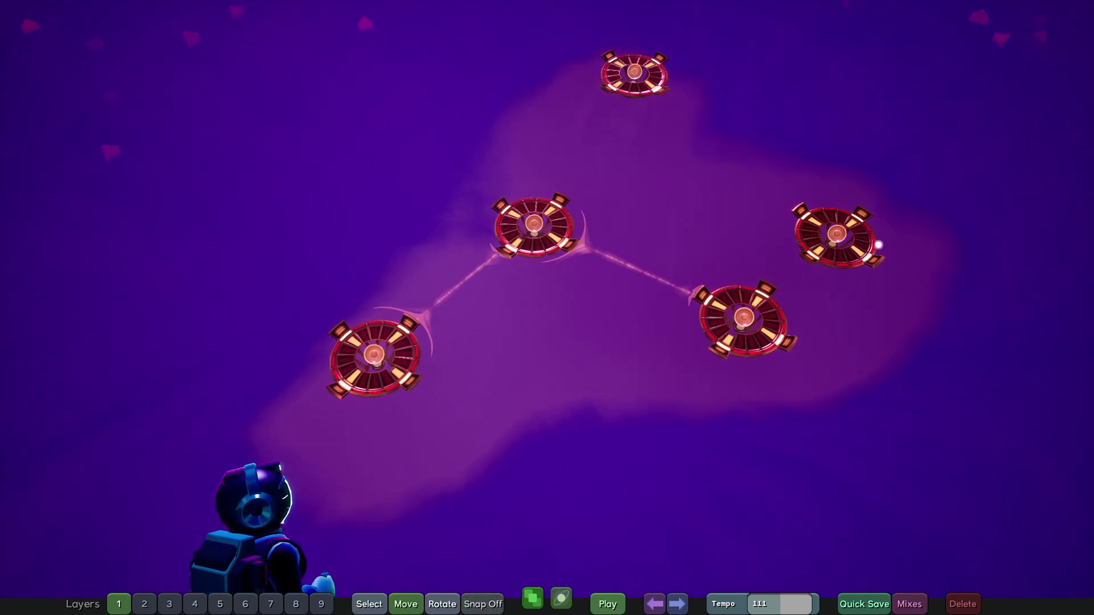
right_click_drag(745, 151, 717, 210)
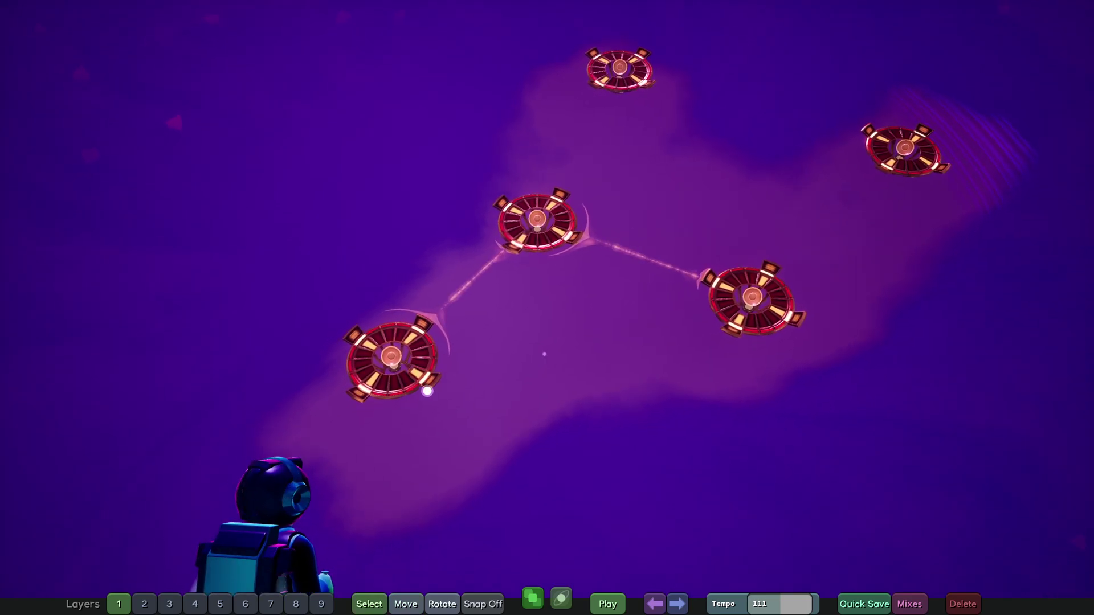
right_click_drag(427, 392, 434, 336)
Select the whole chain of three linked nodes at once and clear the selection.
left_click(386, 330)
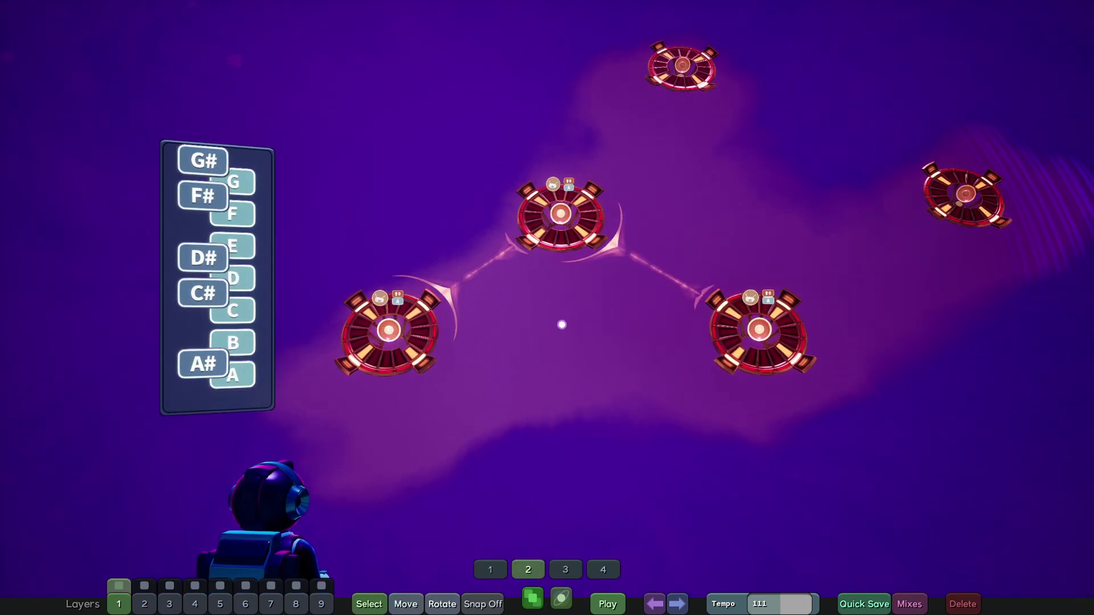
right_click_drag(562, 325, 352, 297)
left_click(862, 207)
right_click_drag(861, 207, 594, 350)
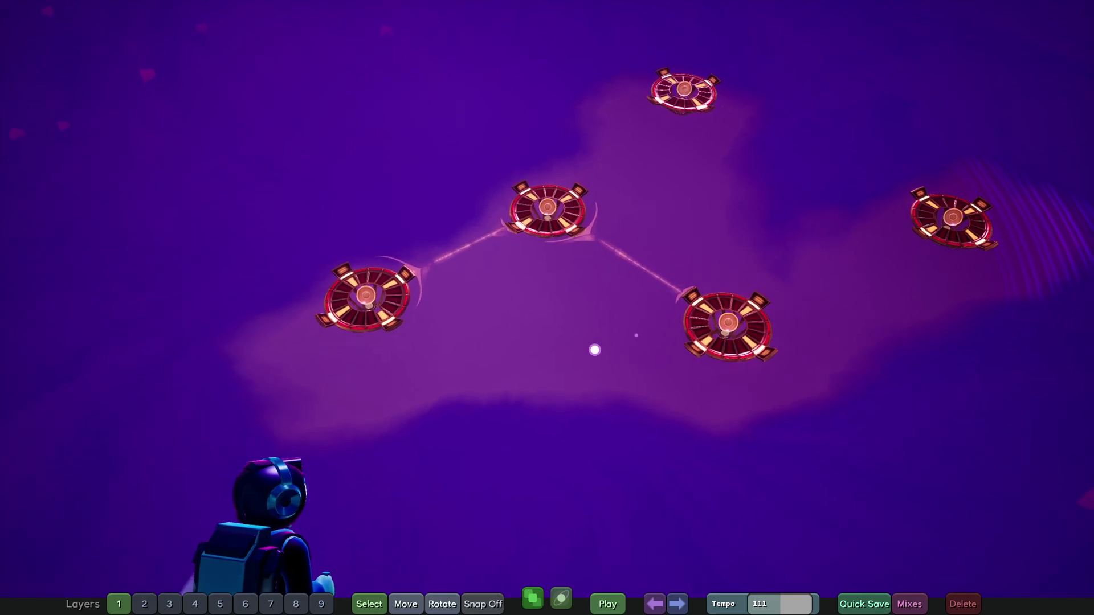
Extend the chain from the right front node with six more linked nodes winding around the back right node.
mouse_move(733, 324)
left_mouse_down()
mouse_move(825, 230)
mouse_move(831, 108)
left_mouse_up()
left_click_drag(832, 109, 961, 106)
left_click(1074, 293)
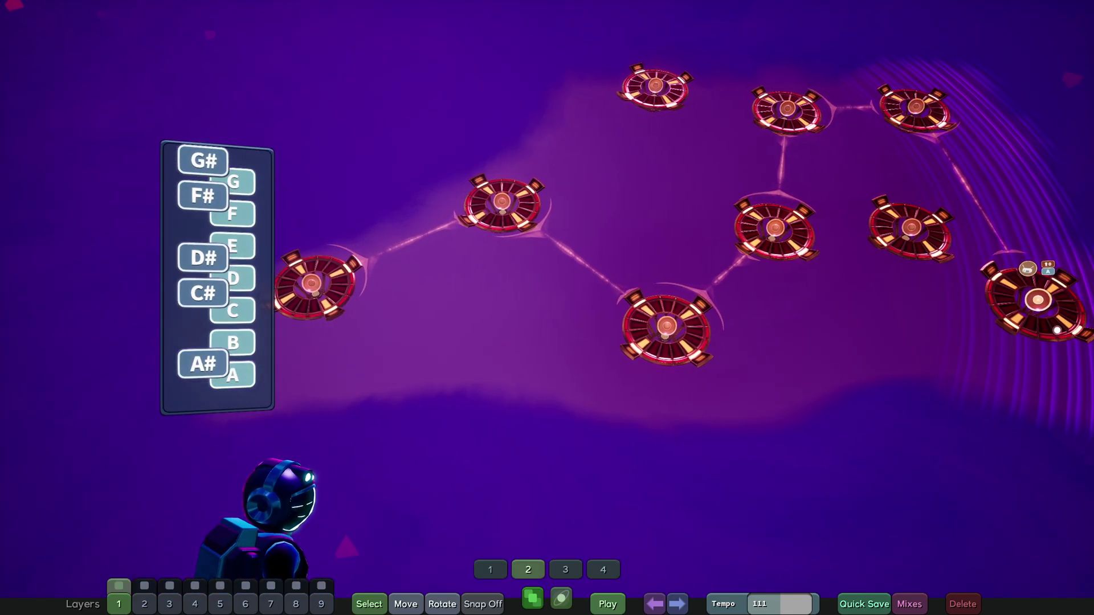
mouse_move(970, 287)
left_mouse_down()
mouse_move(833, 396)
mouse_move(1017, 486)
left_mouse_up()
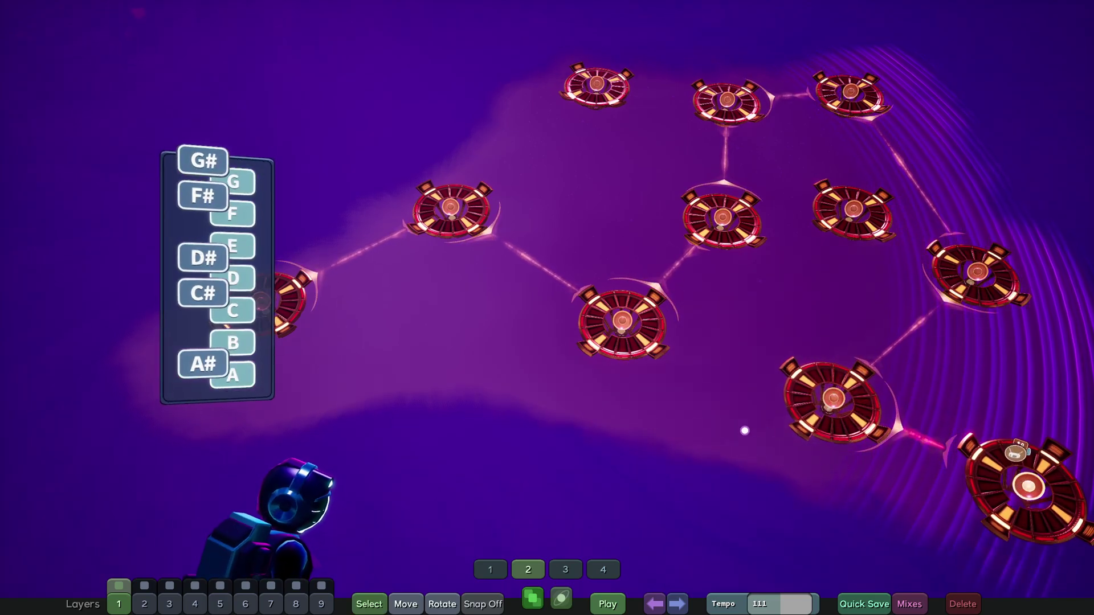
left_click(394, 422)
key("s")
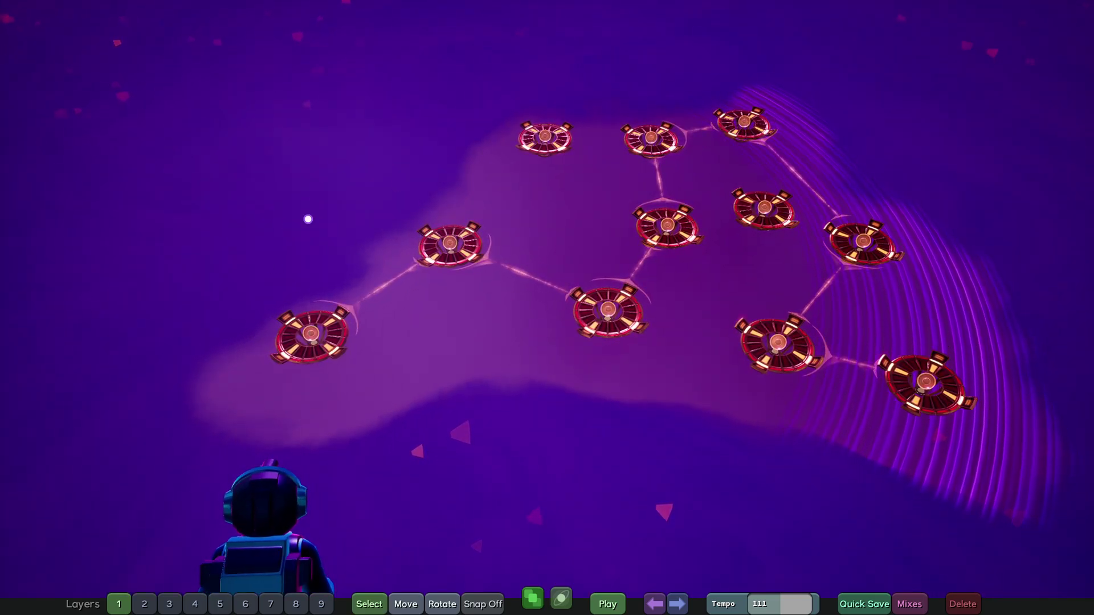
Select the entire long chain, move and rotate it as one piece around the area, and set it down.
left_click(313, 329)
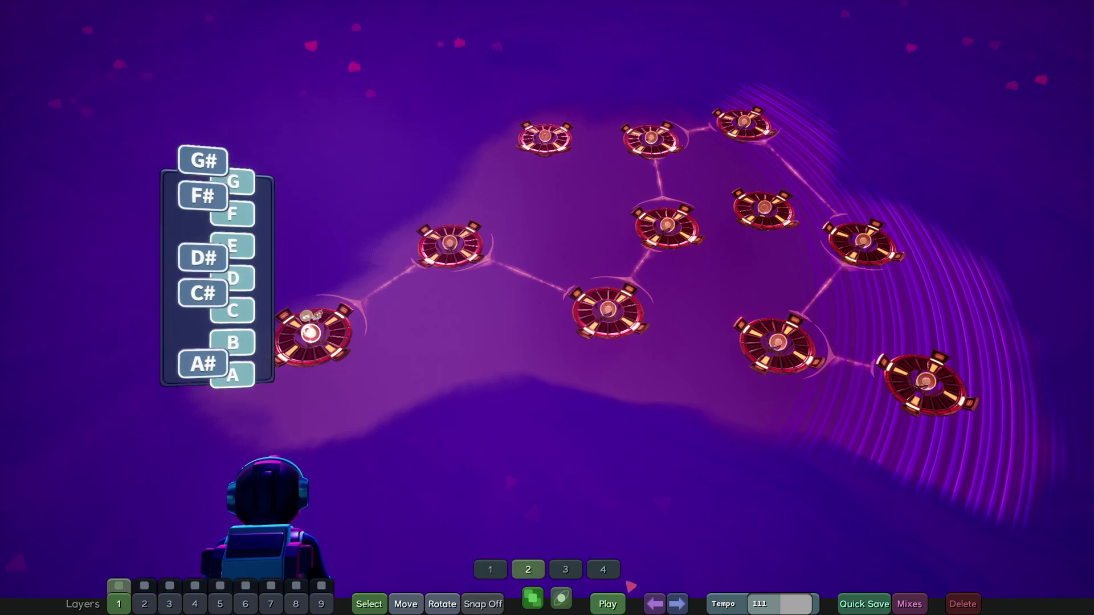
key("m")
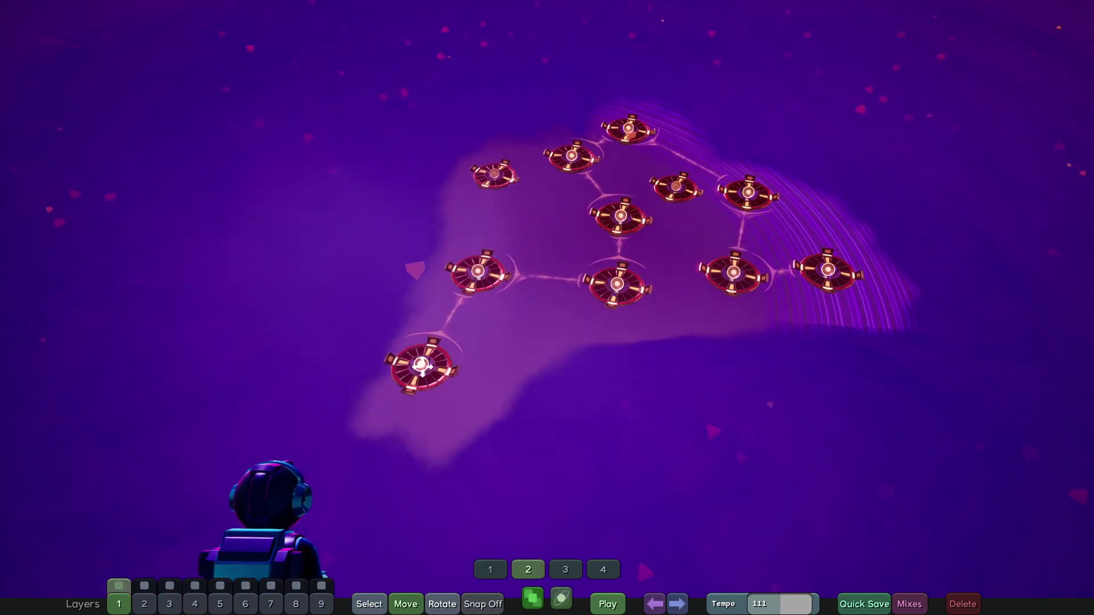
left_click_drag(420, 367, 226, 443)
scroll(452, 348, "up", 5)
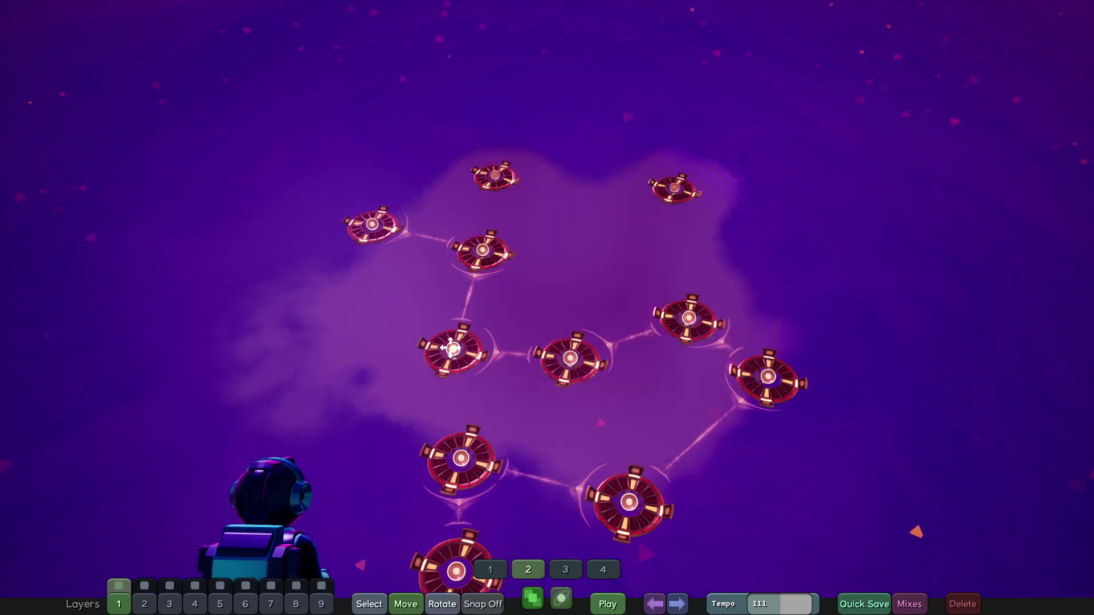
scroll(452, 348, "down", 10)
scroll(379, 283, "down", 15)
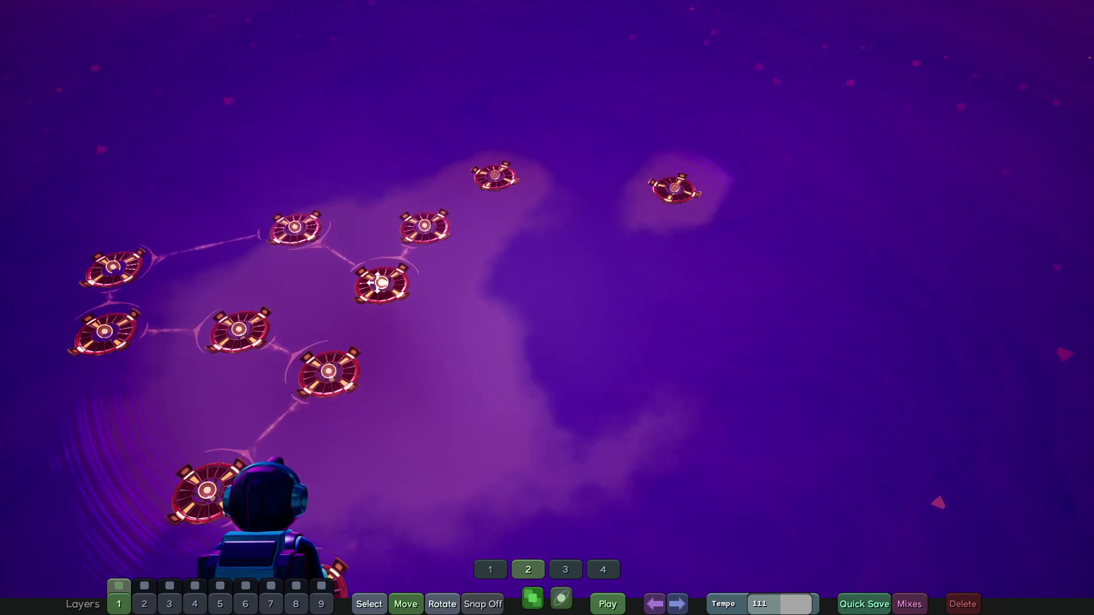
left_click_drag(378, 282, 536, 331)
key("m")
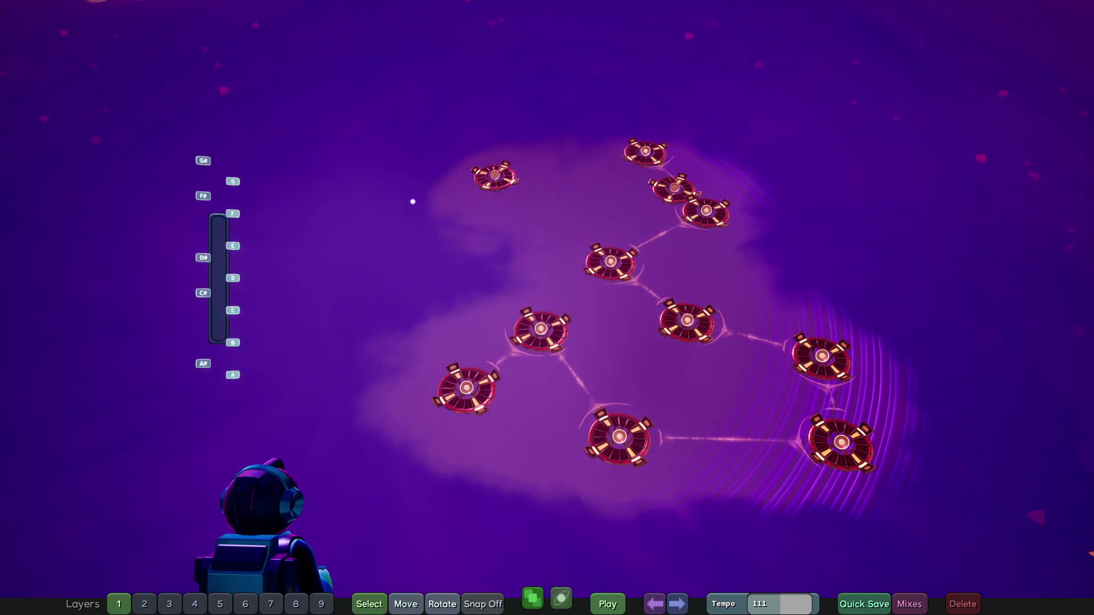
Try to move the left end node of the long chain on its own and undo the move.
key("w")
key("d")
right_click_drag(605, 408, 634, 289)
key("w")
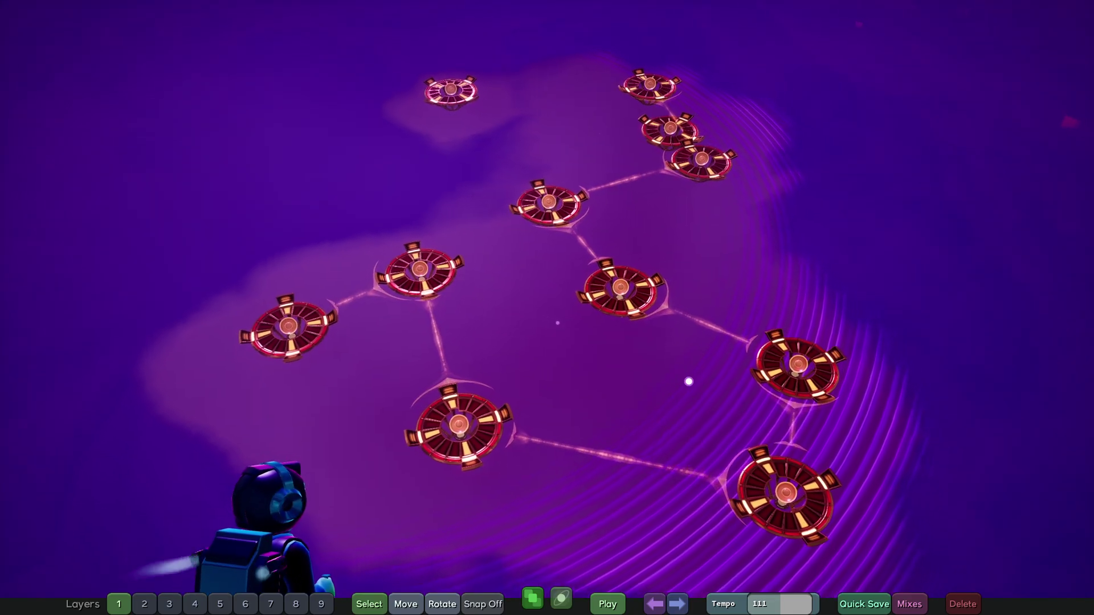
right_click_drag(688, 381, 705, 309)
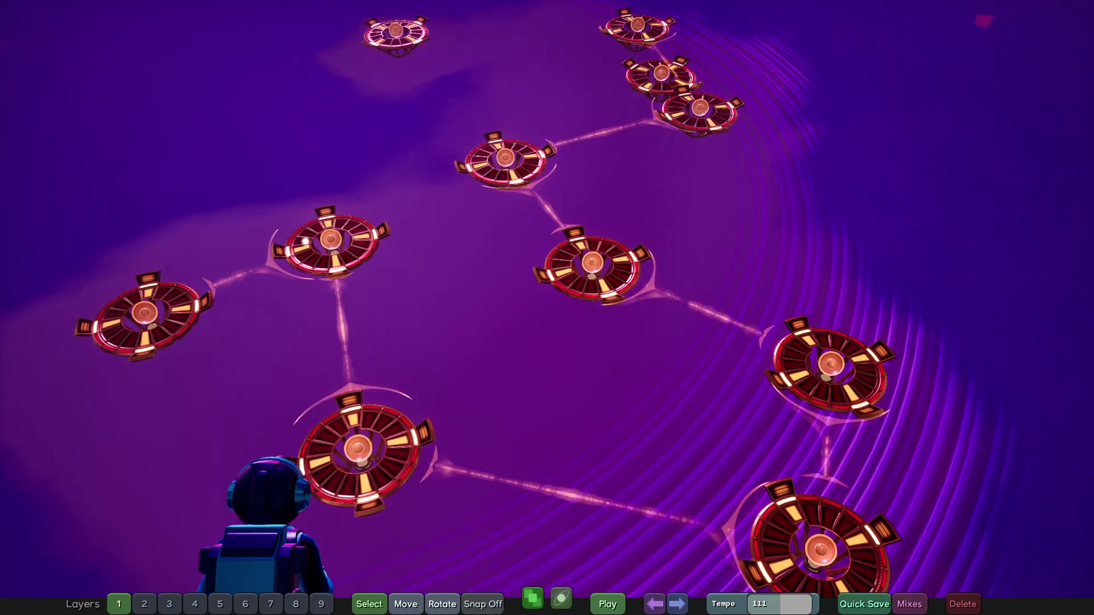
right_click_drag(511, 350, 274, 507)
left_click_drag(217, 148, 595, 395)
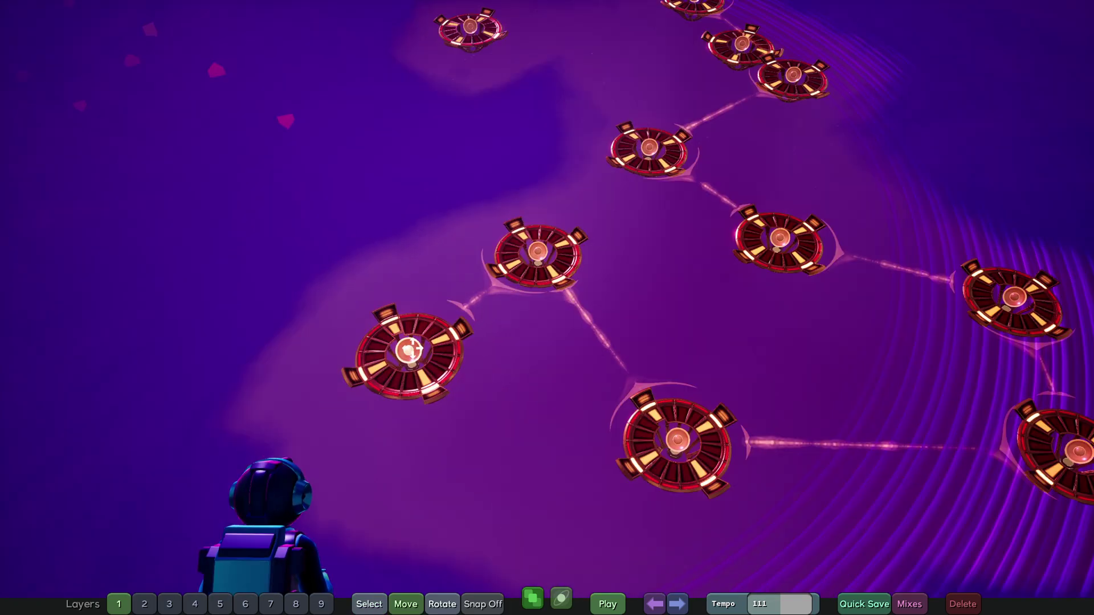
left_click_drag(408, 349, 319, 241)
key("ctrl+z")
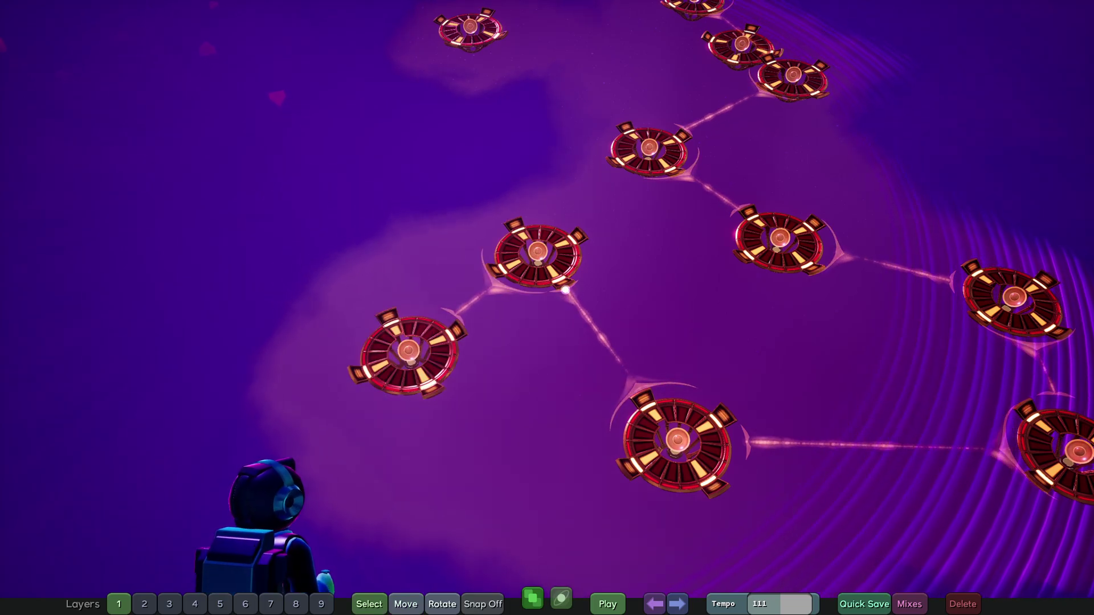
Undo the chain's move and its added nodes back to the three-node chain, and clear the selection.
scroll(586, 266, "down", 5)
key("2")
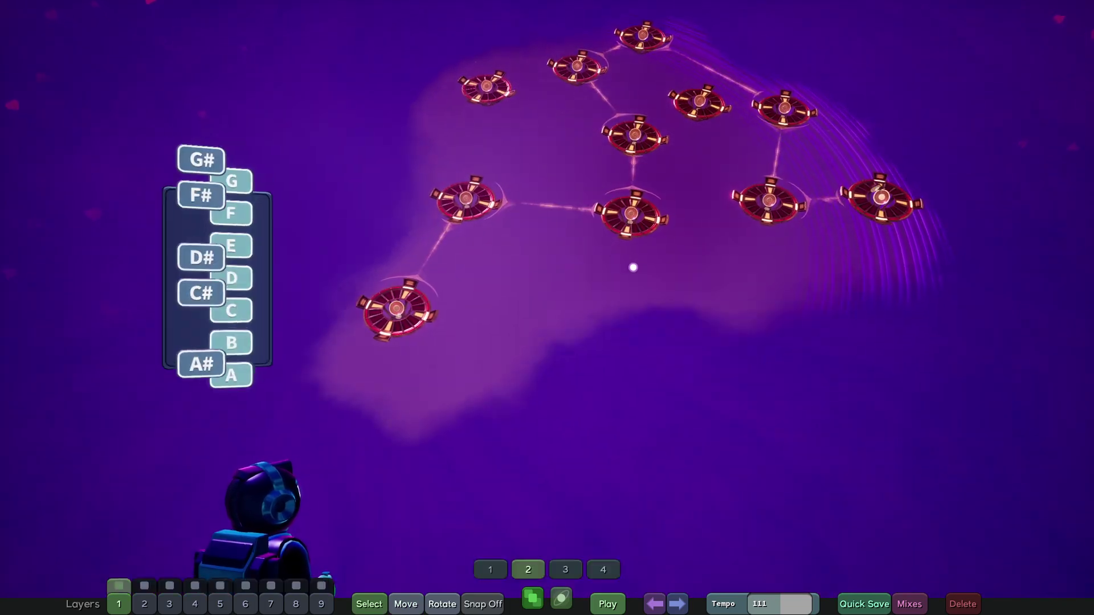
key("ctrl+z")
key("ctrl+z")
key("ctrl+z")
key("ctrl+z")
key("ctrl+z")
key("ctrl+z")
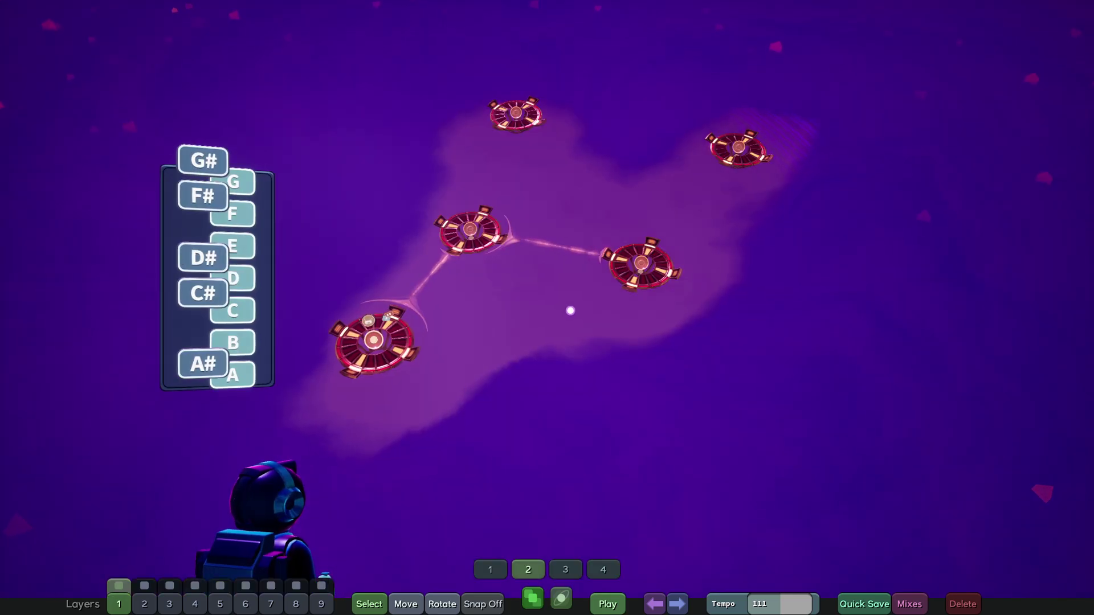
right_click_drag(578, 311, 504, 300)
key("Tab")
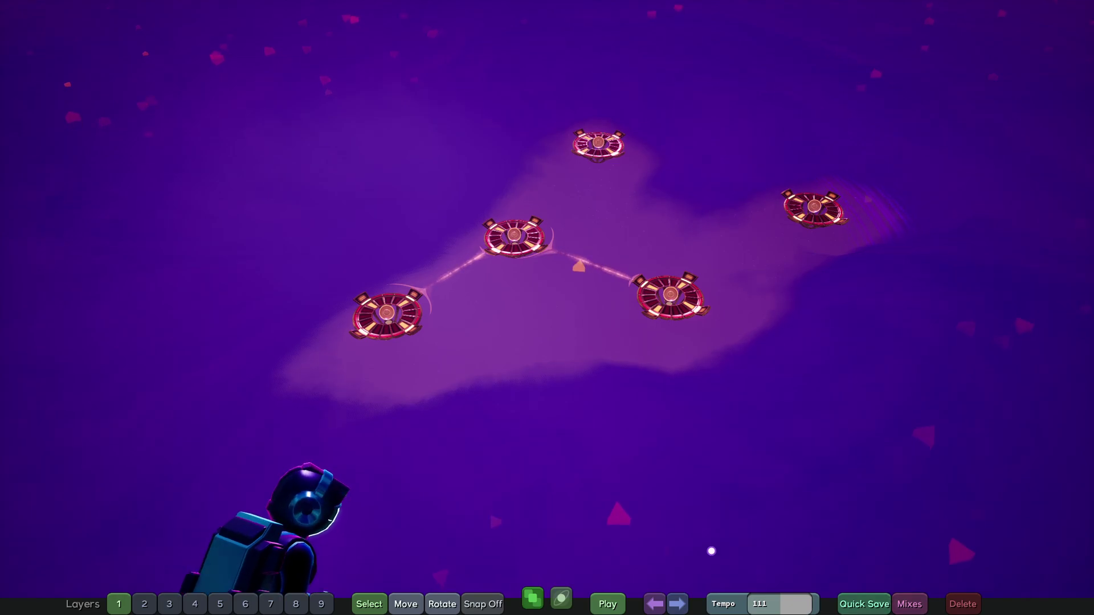
Select the three linked nodes together and view the selected chain from several sides.
right_click_drag(711, 551, 801, 430)
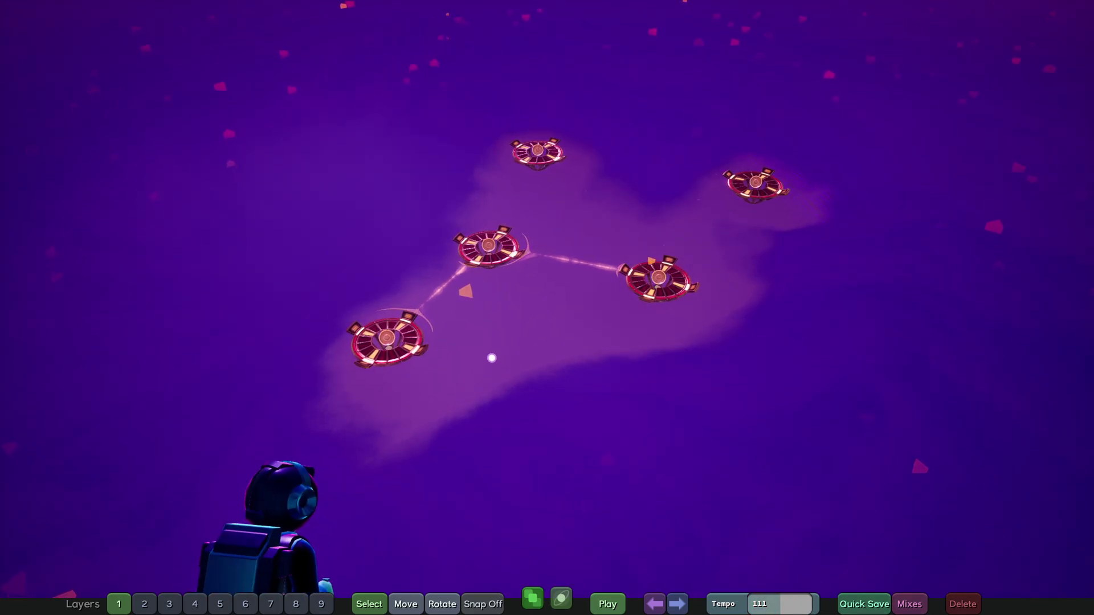
scroll(514, 415, "up", 3)
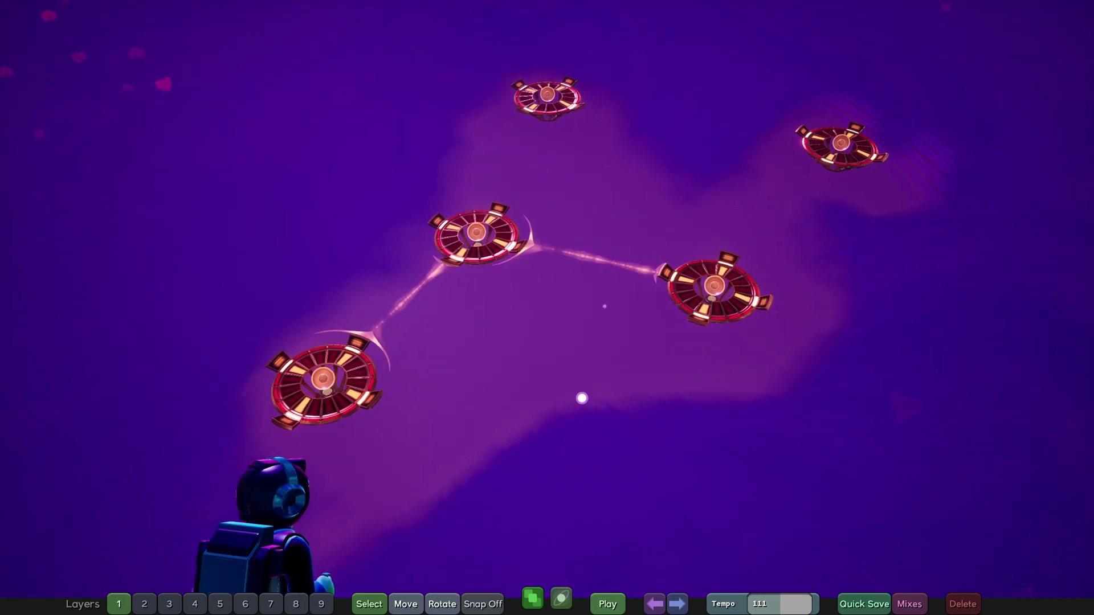
scroll(596, 392, "down", 2)
right_click_drag(608, 386, 479, 289)
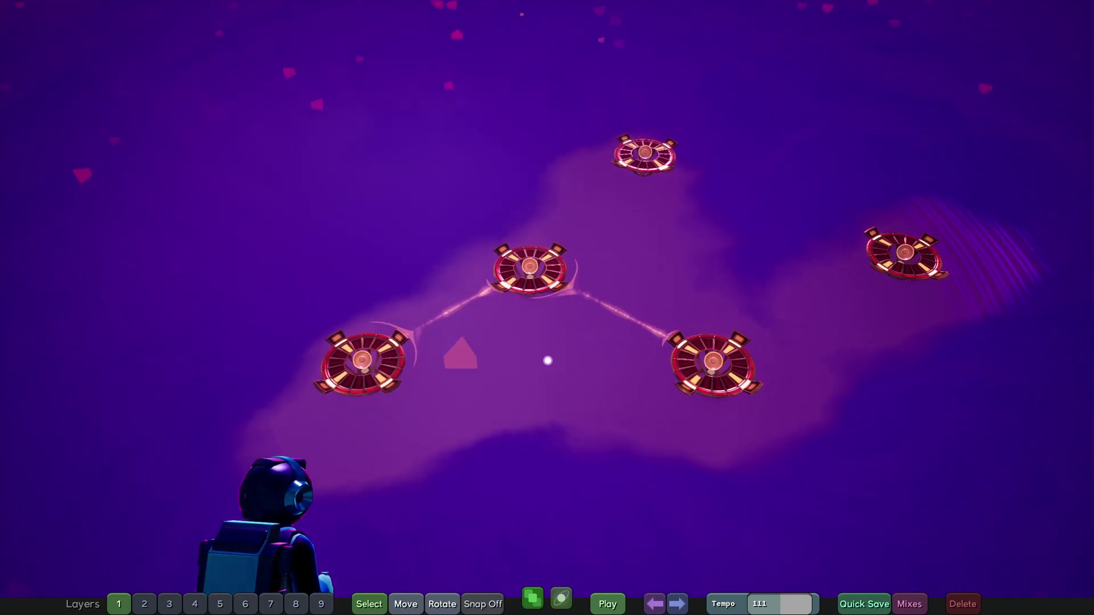
left_click(532, 269)
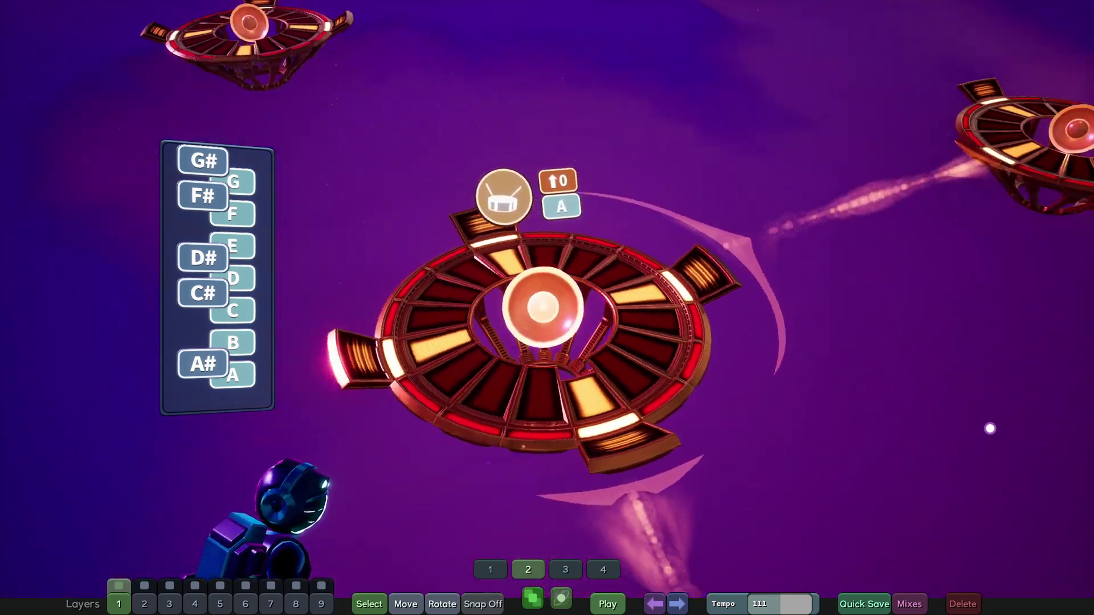
scroll(990, 429, "down", 3)
right_click_drag(991, 428, 469, 397)
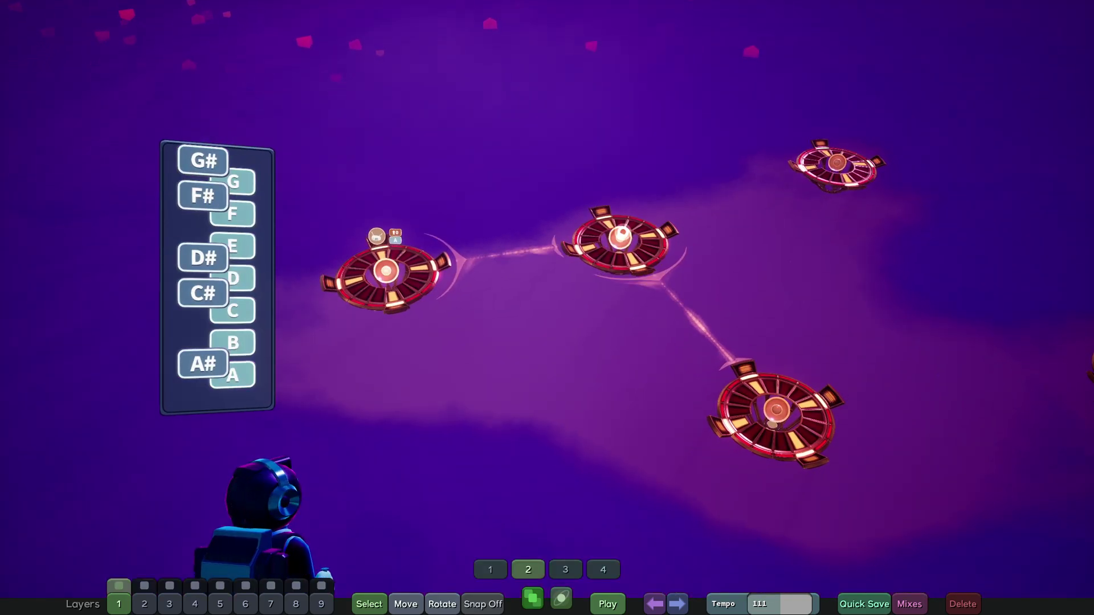
right_click_drag(545, 369, 586, 342)
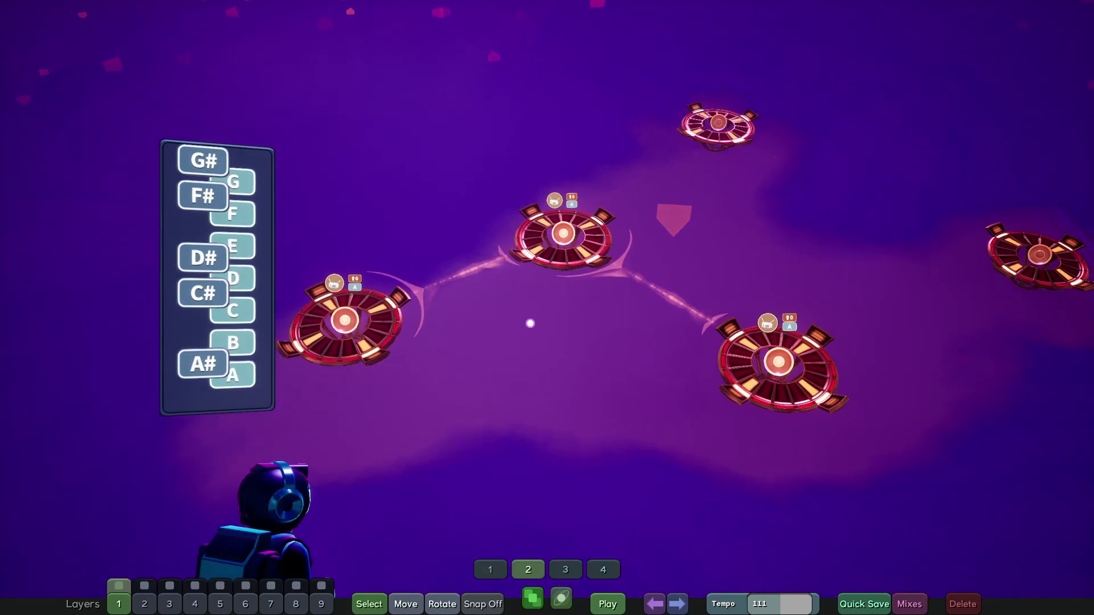
scroll(530, 322, "up", 3)
right_click_drag(769, 296, 921, 336)
scroll(769, 321, "down", 3)
right_click_drag(617, 305, 931, 327)
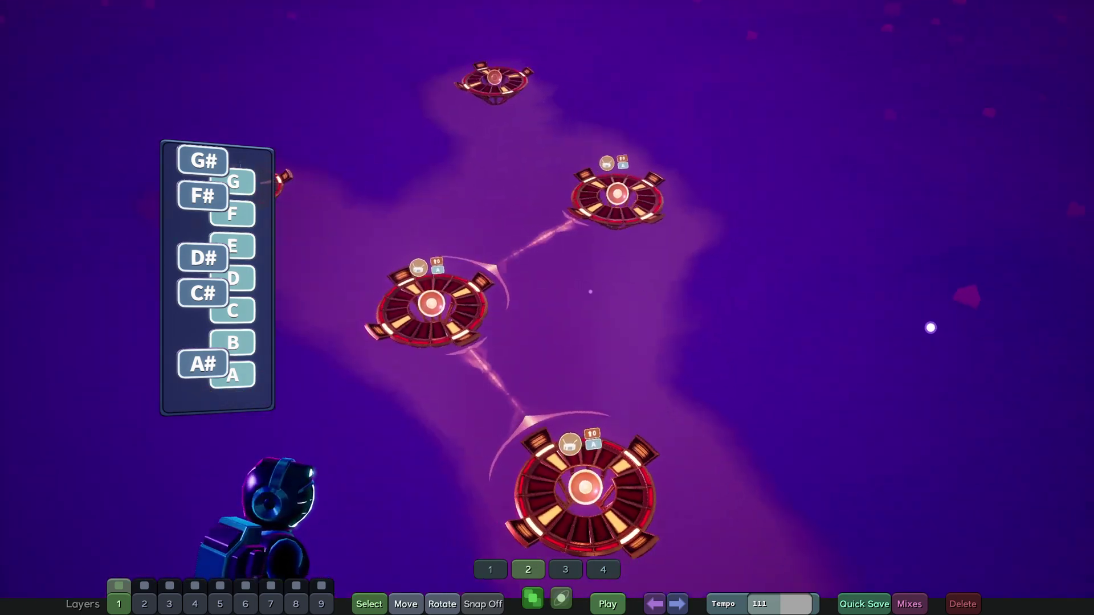